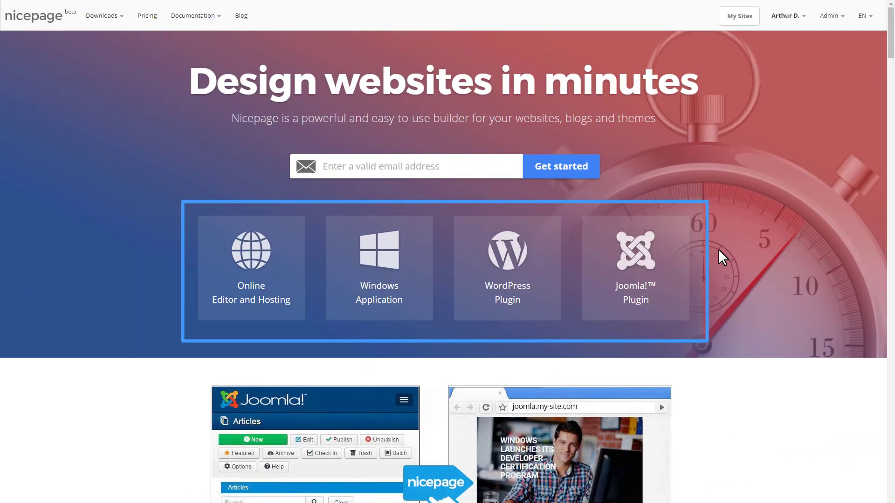
Step: From My Sites, start with Image Search and generate page designs from the 'nature' example
scroll(719, 250, down, 20)
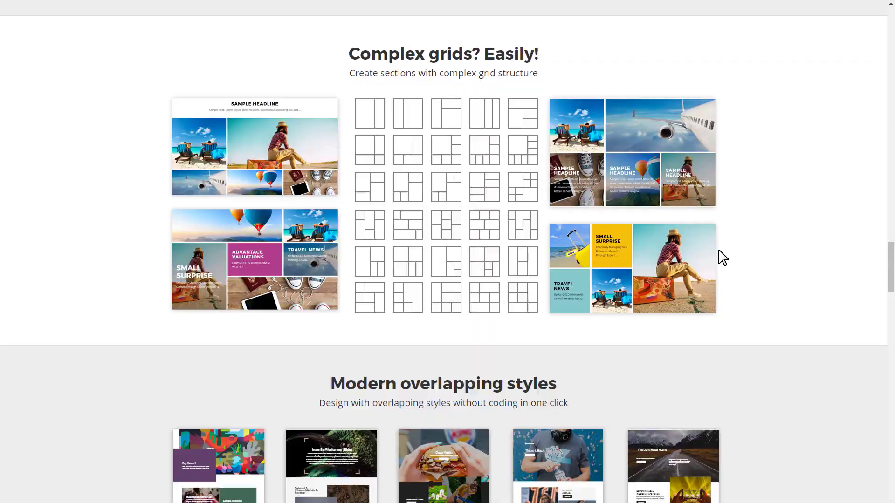
scroll(723, 258, down, 15)
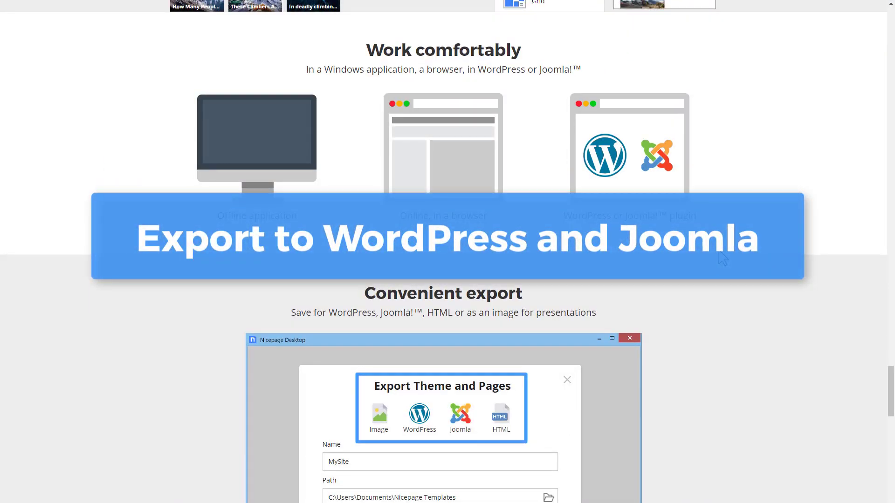
drag(891, 392, 888, 42)
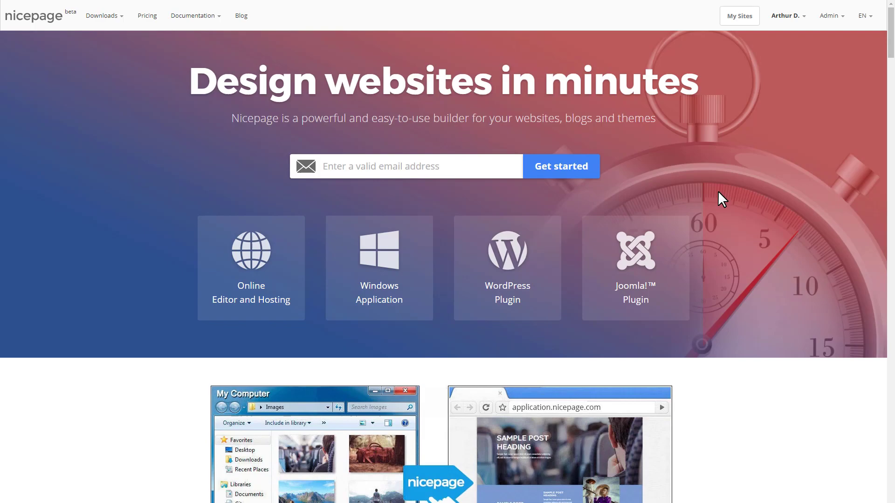
click(745, 17)
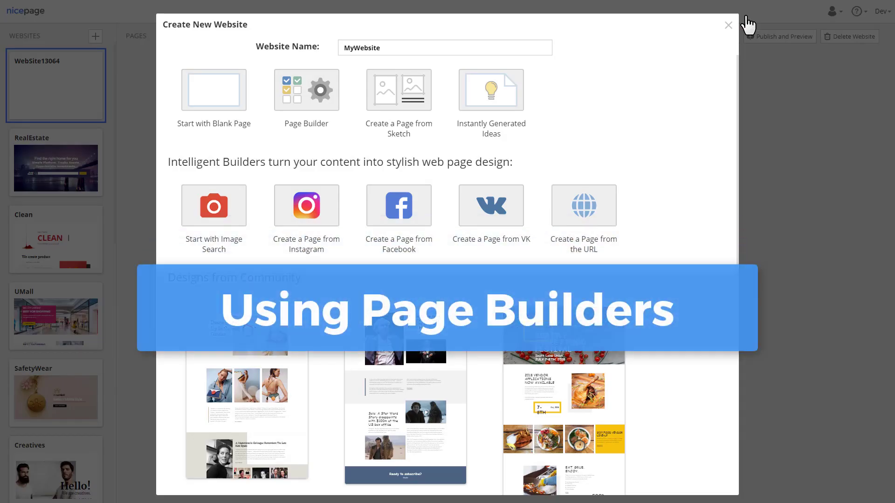
click(240, 212)
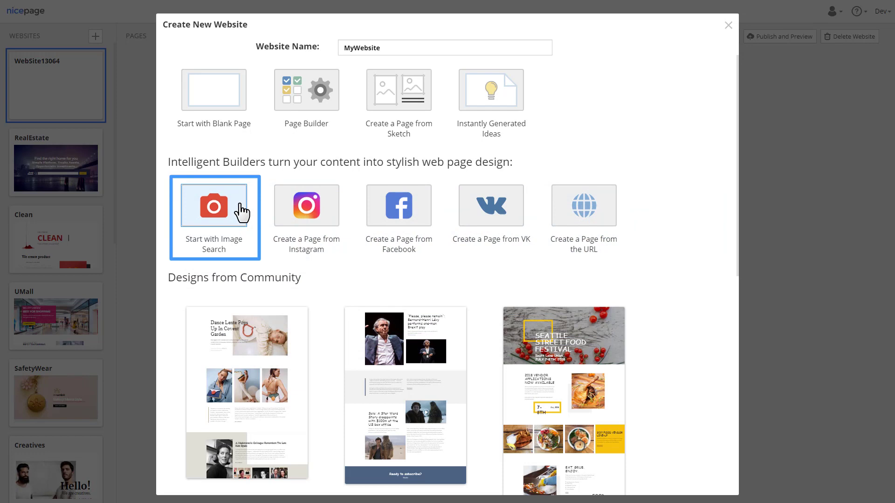
click(240, 212)
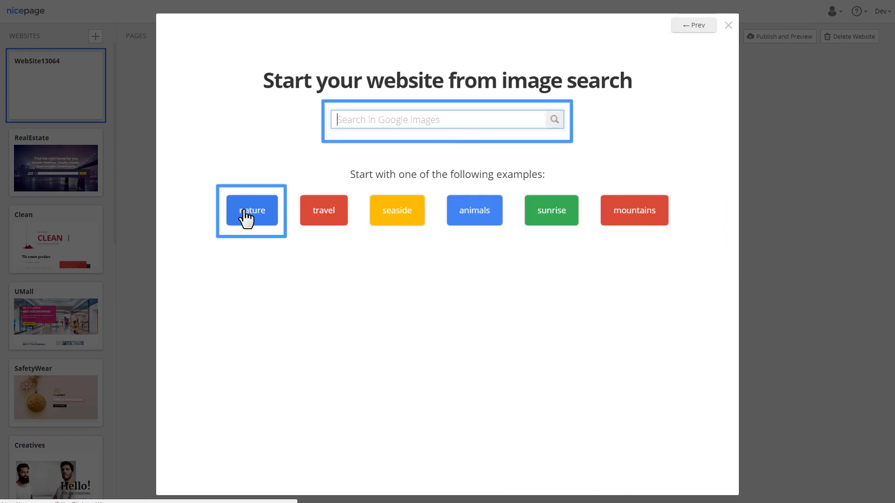
click(246, 215)
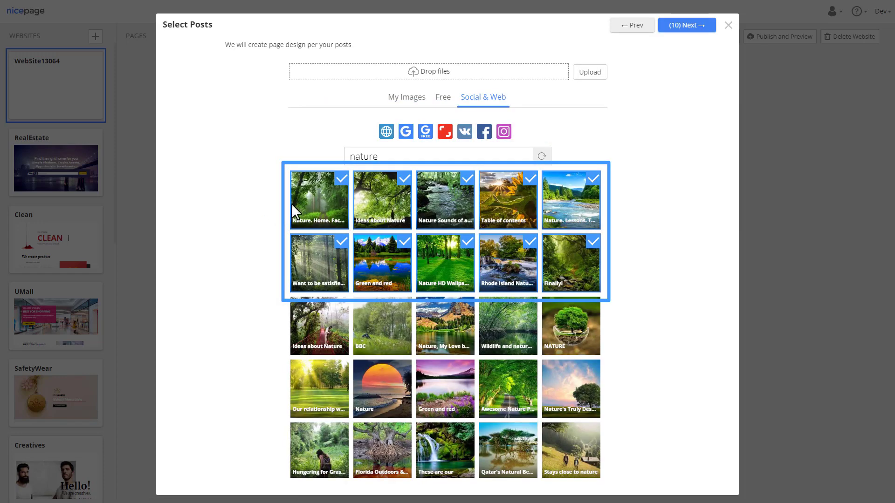
click(697, 27)
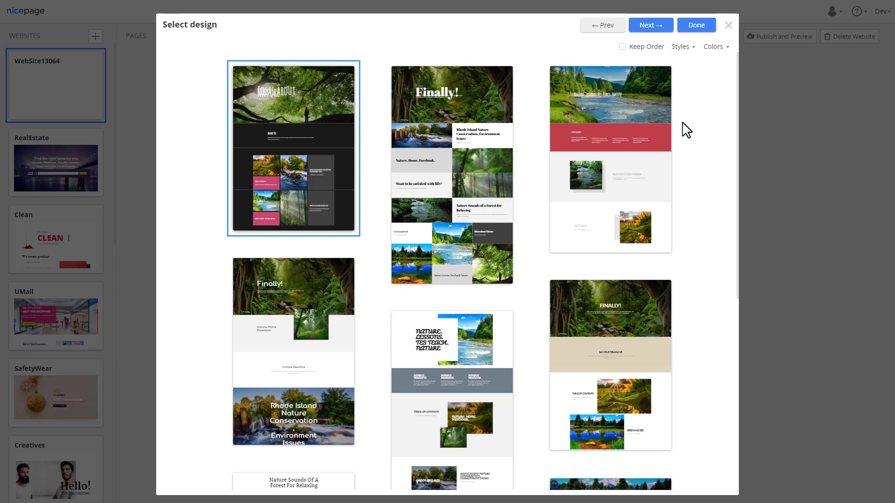
Step: Go back and generate page designs from ten Instagram posts instead
click(600, 27)
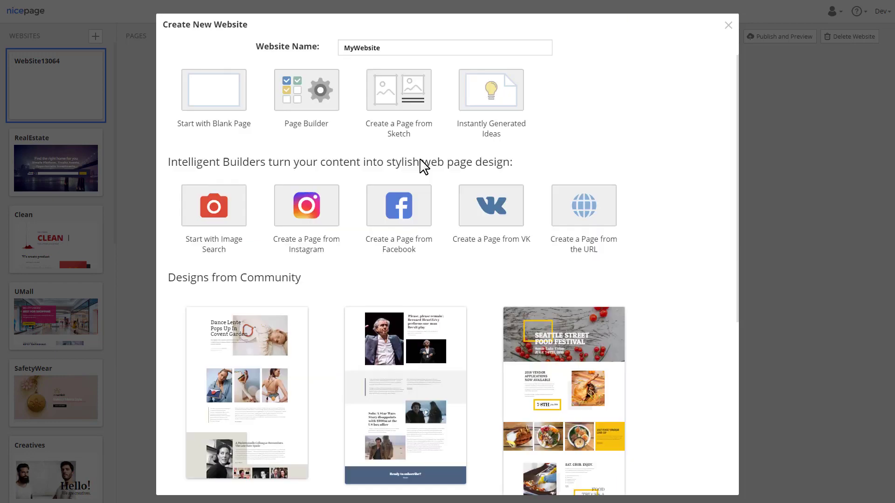
click(323, 208)
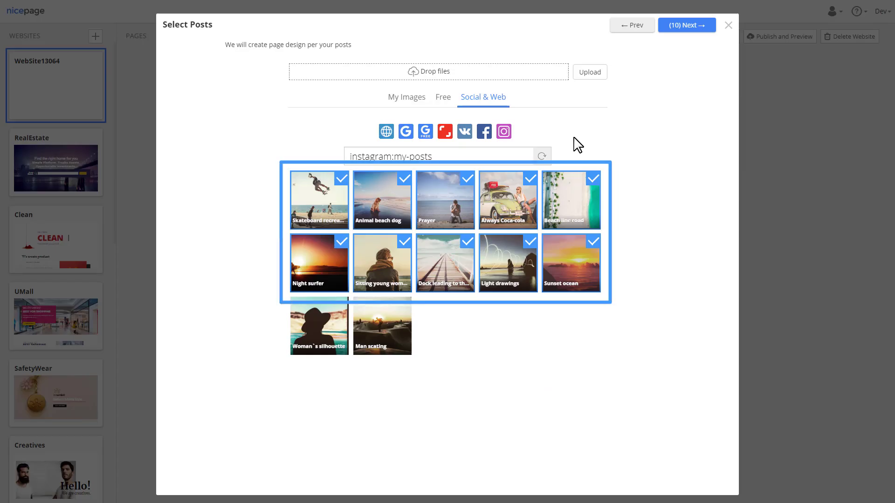
click(686, 27)
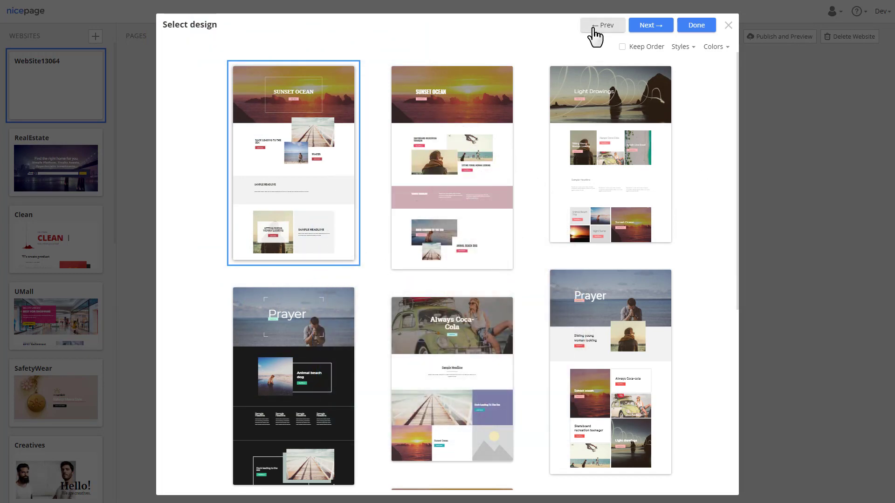
Step: Generate designs from the NatGeo Facebook page, using the third row of posts
click(594, 28)
click(380, 205)
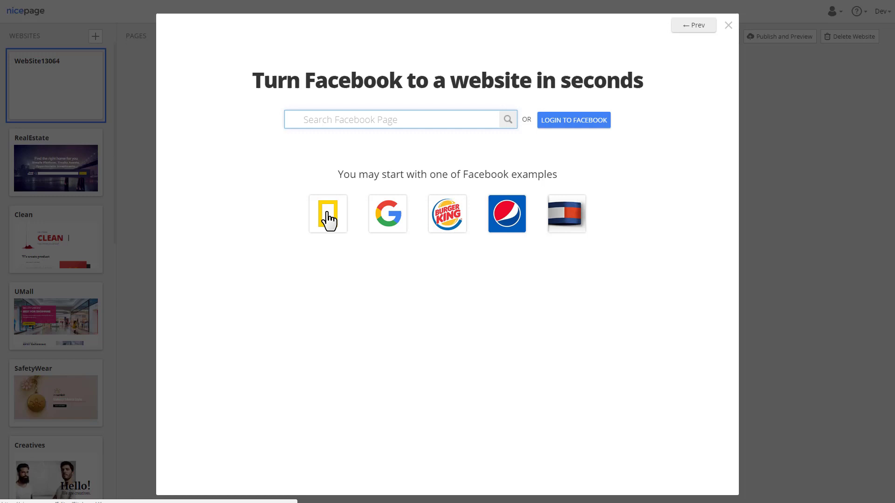
click(326, 214)
mouse_move(323, 344)
mouse_down()
mouse_move(583, 340)
mouse_move(406, 290)
mouse_move(600, 270)
mouse_up()
click(682, 28)
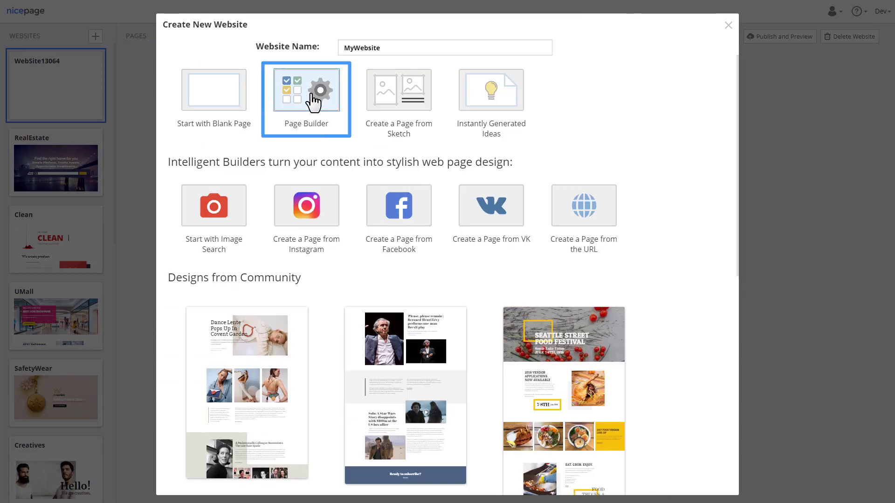
Step: Switch to Page Builder, upload twelve of your own photos, and generate designs from them
click(313, 99)
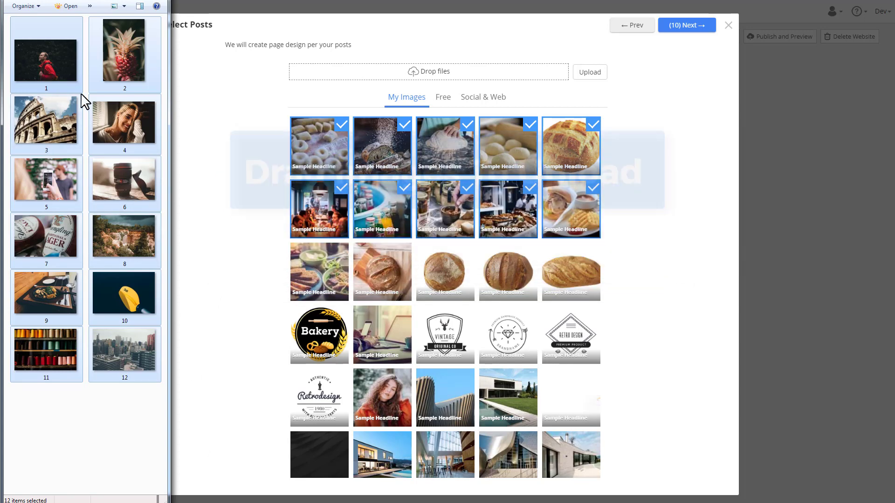
drag(79, 100, 359, 247)
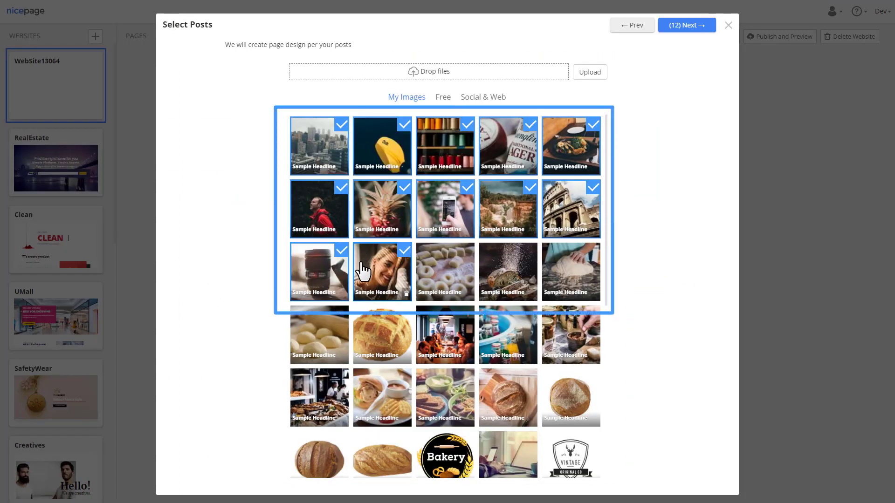
click(689, 27)
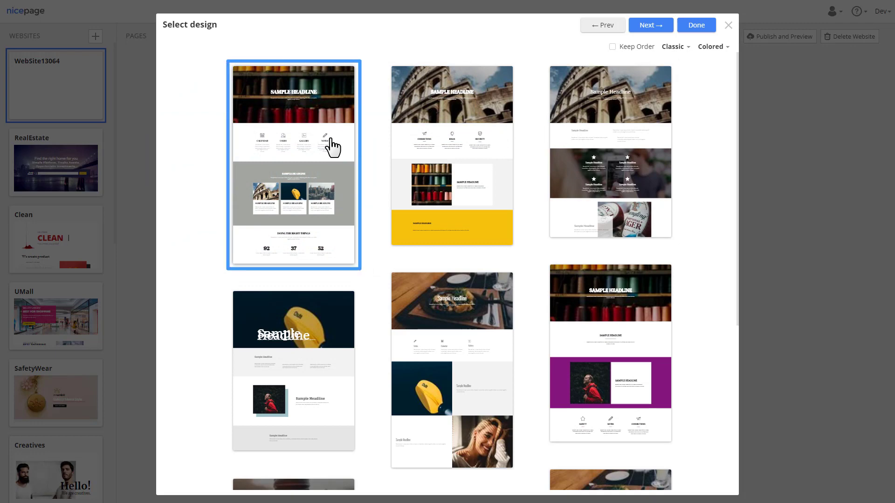
Step: Apply the red, purple and pink palette with dark purple section colours
click(649, 28)
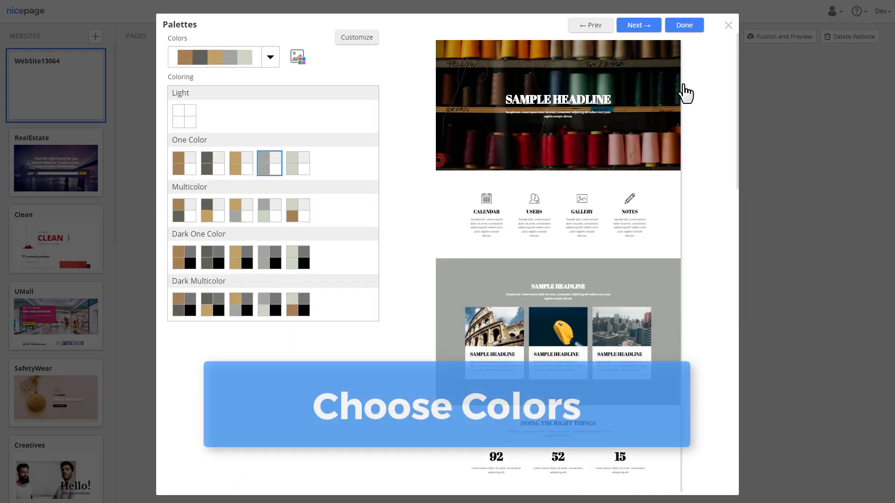
click(270, 60)
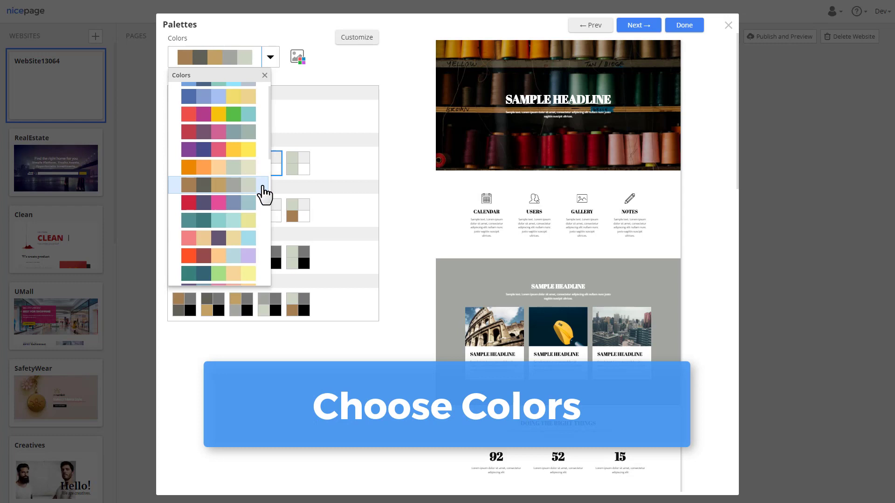
click(219, 91)
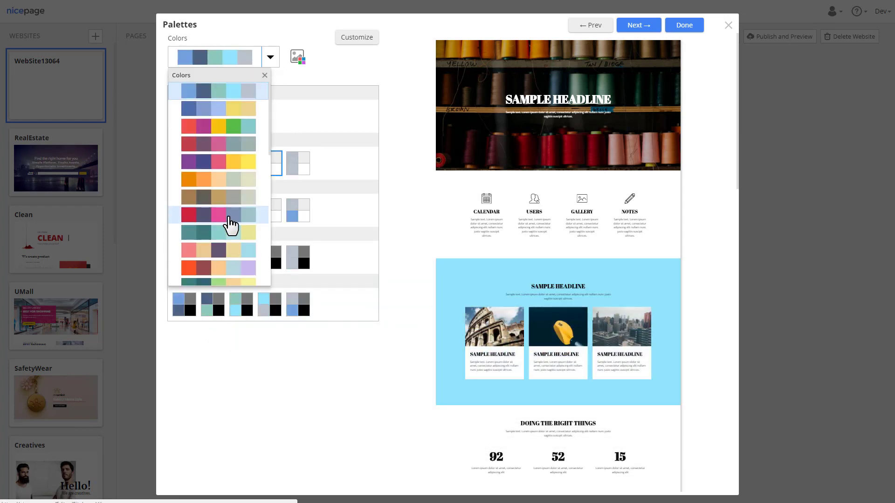
click(230, 217)
click(181, 170)
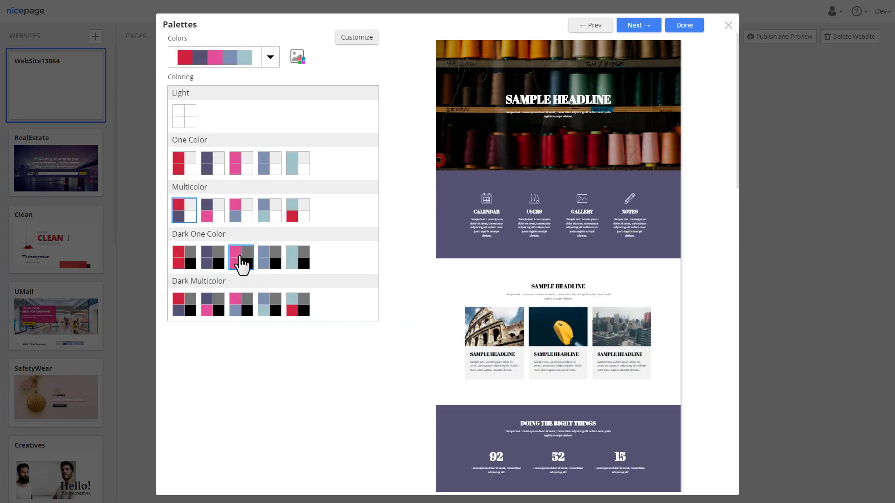
click(213, 258)
Step: Choose the Roboto Slab font set and the bold title-case heading style
click(638, 26)
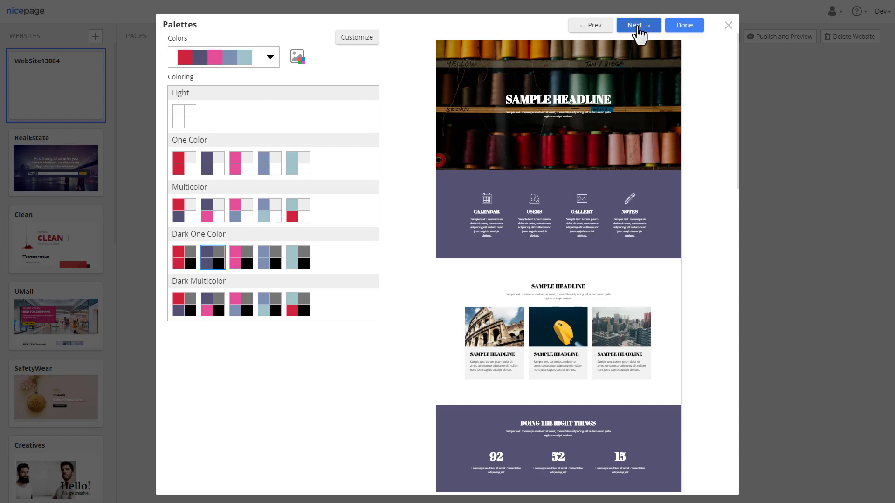
click(206, 158)
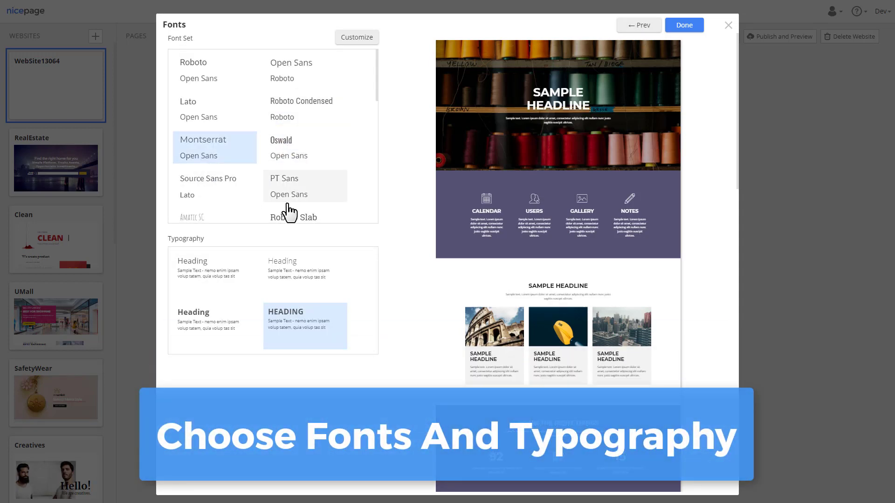
click(302, 192)
click(301, 215)
click(293, 273)
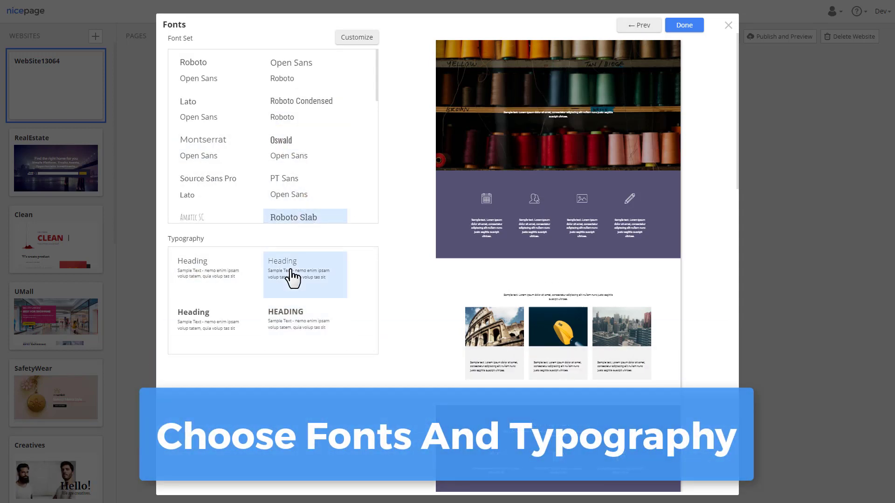
click(199, 329)
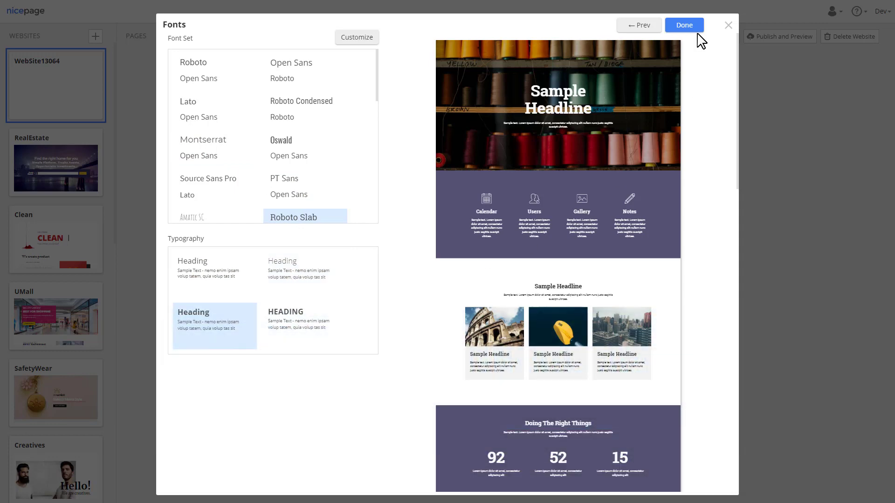
Step: Finish the wizard to open the site as Page 1 and view the Add menu
click(684, 26)
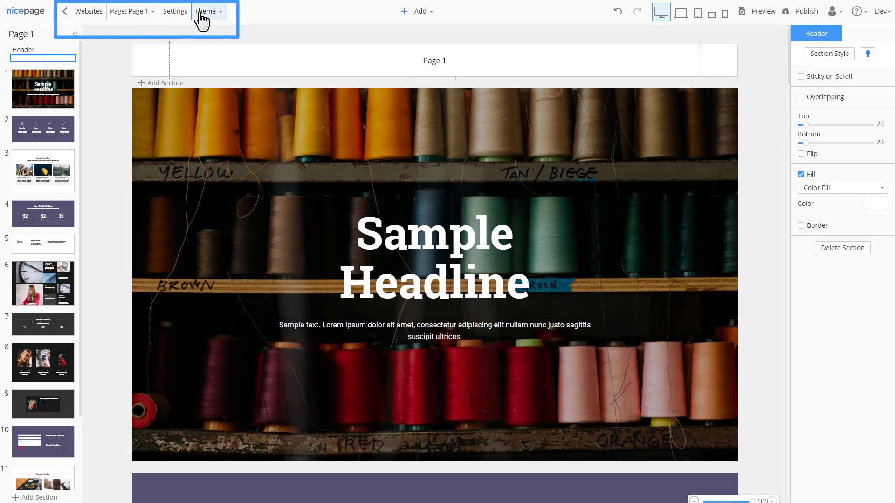
click(430, 17)
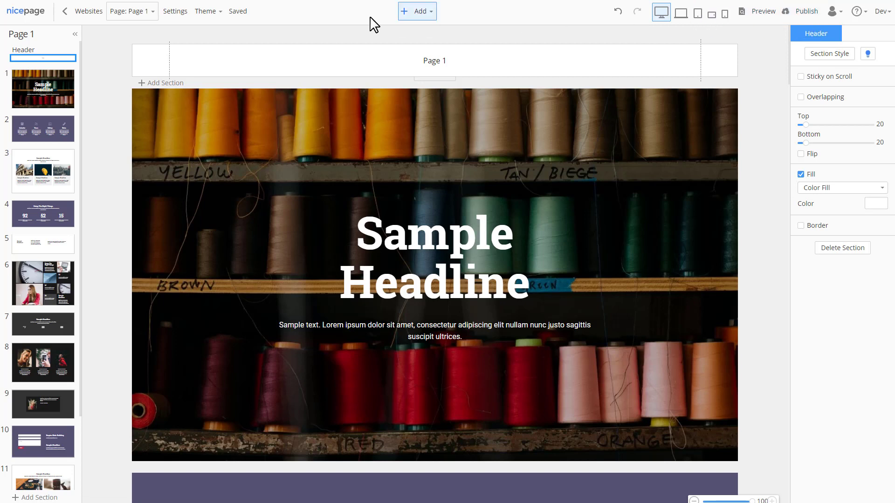
Step: Add Page 2 using the ready-made 'Business of the Future' design
click(150, 19)
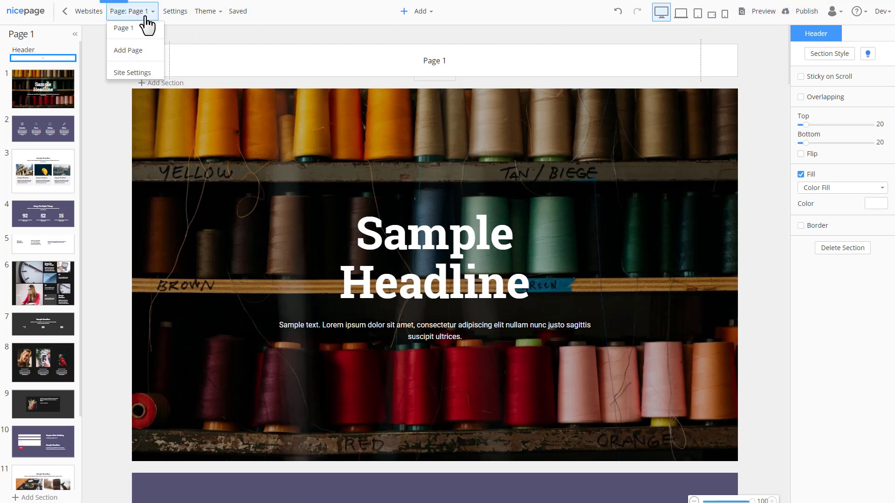
click(142, 52)
scroll(660, 147, down, 10)
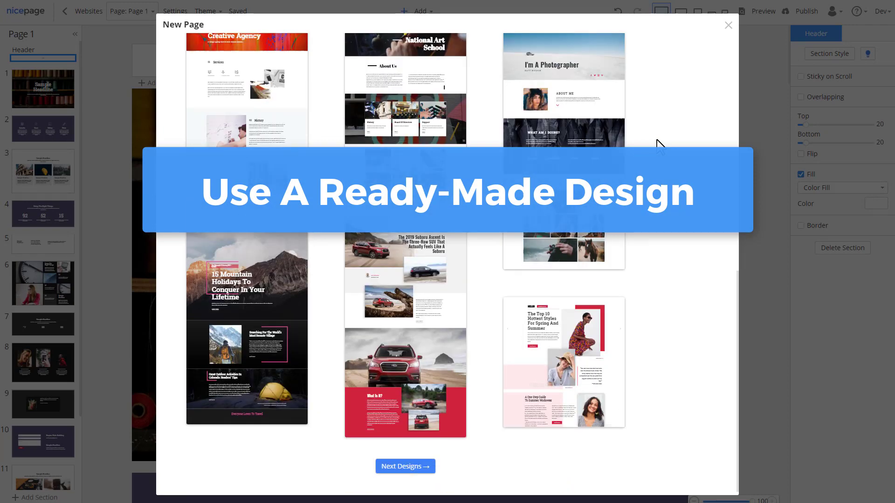
click(405, 467)
scroll(674, 243, down, 4)
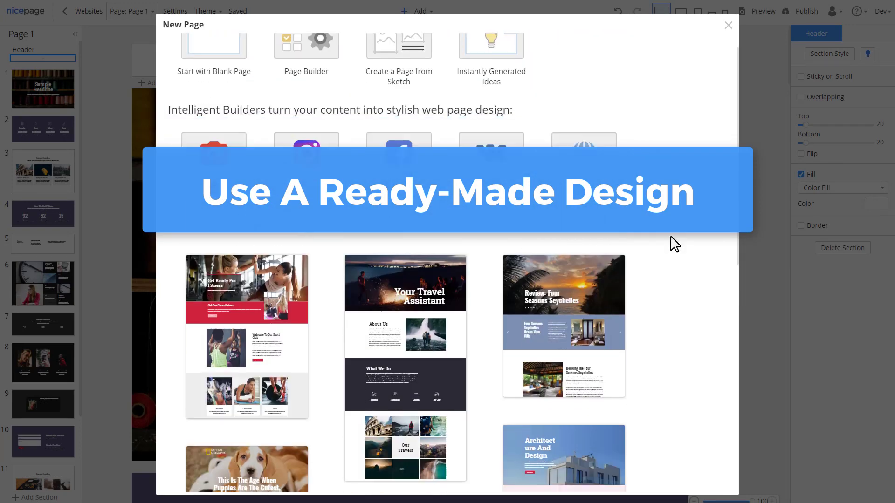
scroll(674, 243, down, 7)
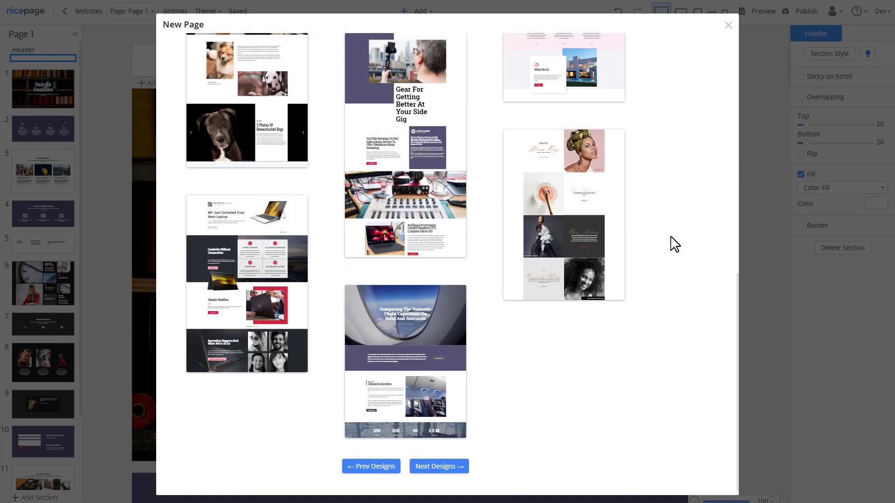
click(456, 465)
scroll(680, 208, down, 7)
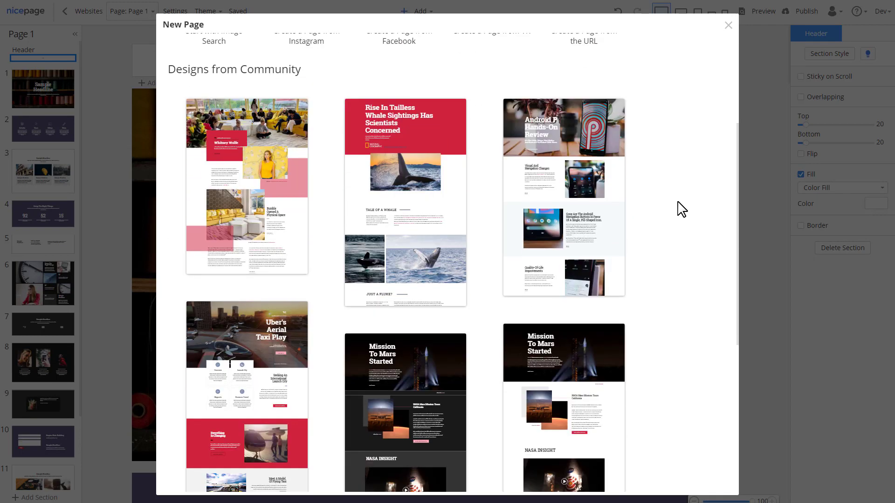
scroll(680, 208, down, 5)
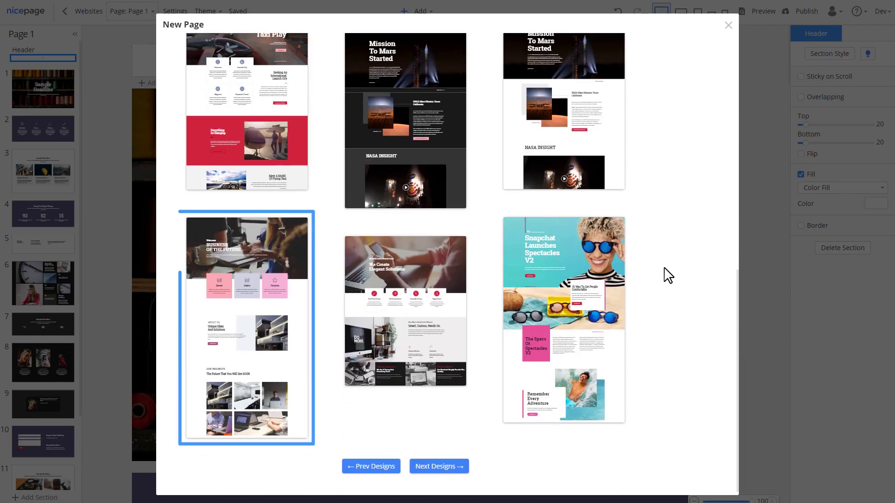
click(257, 281)
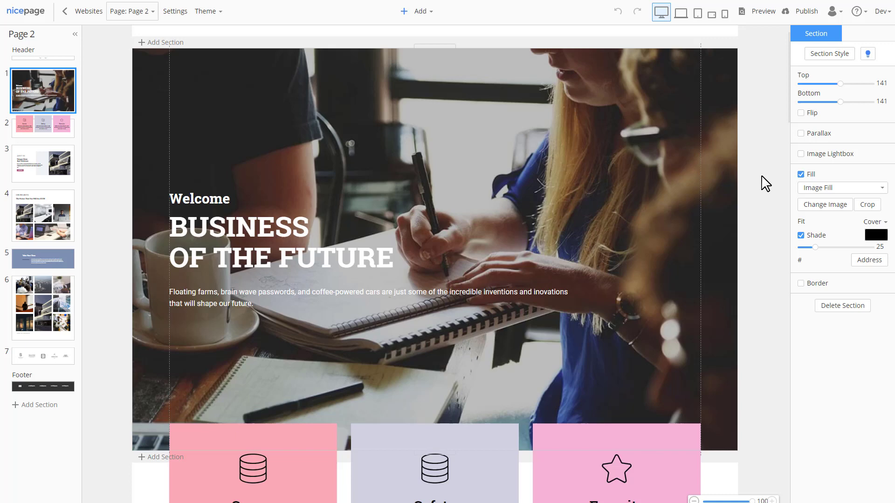
Step: Apply the muted grey-blue theme colour palette
click(208, 11)
click(223, 31)
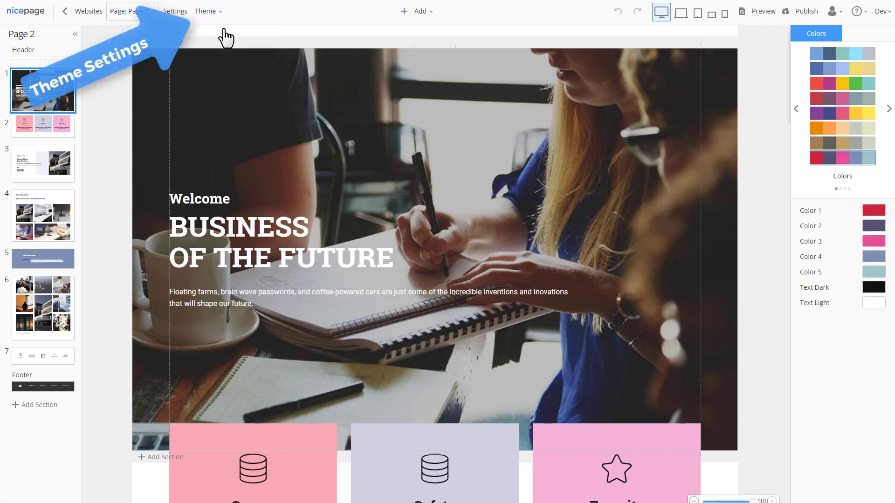
click(888, 111)
click(847, 150)
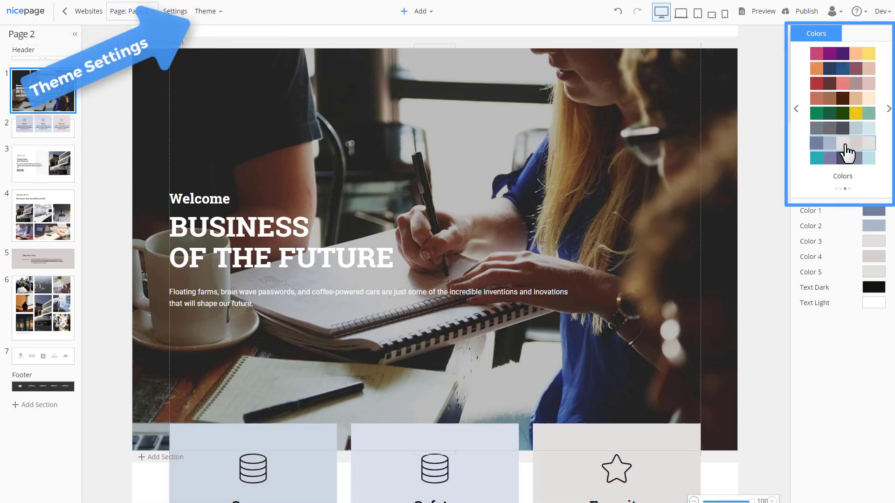
scroll(751, 152, down, 4)
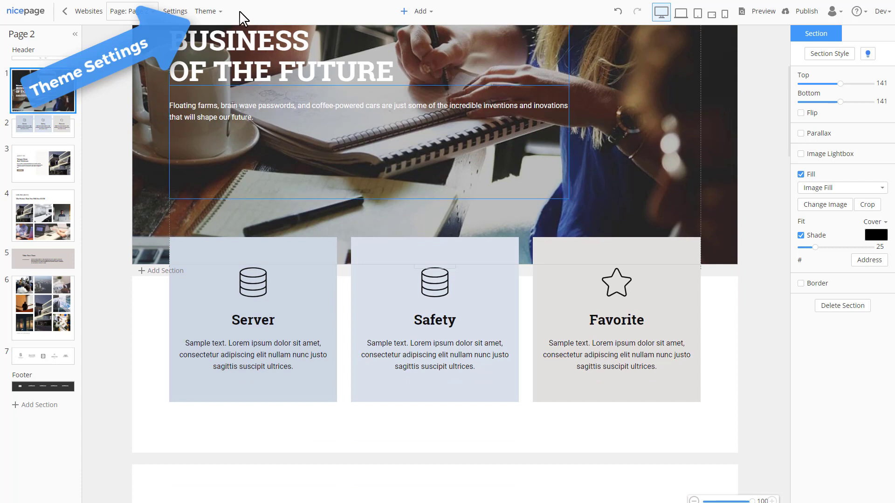
Step: Set the theme fonts to Open Sans headings with Roboto text
click(208, 11)
click(226, 42)
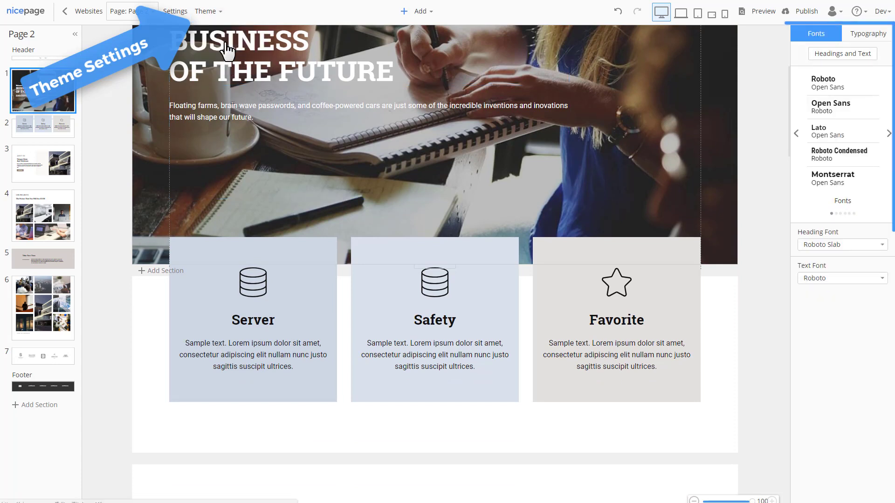
click(851, 107)
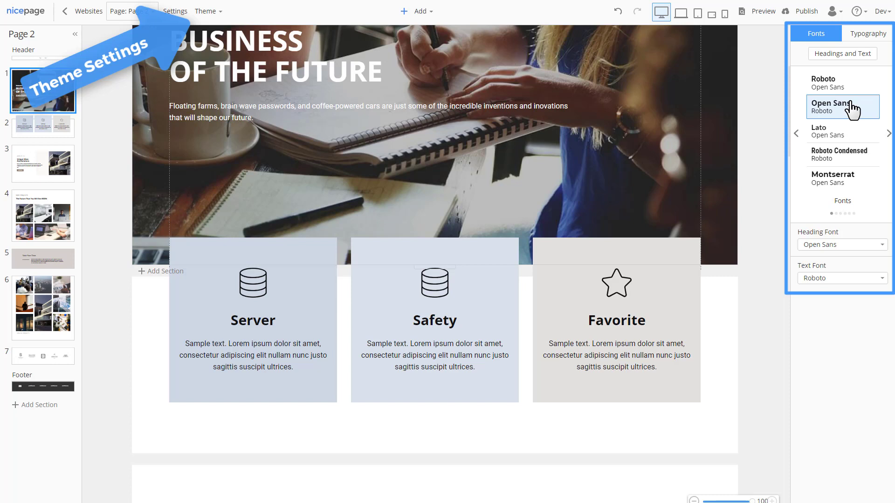
Step: Make all headings Bold, then preview the Headings and Text styles
click(208, 12)
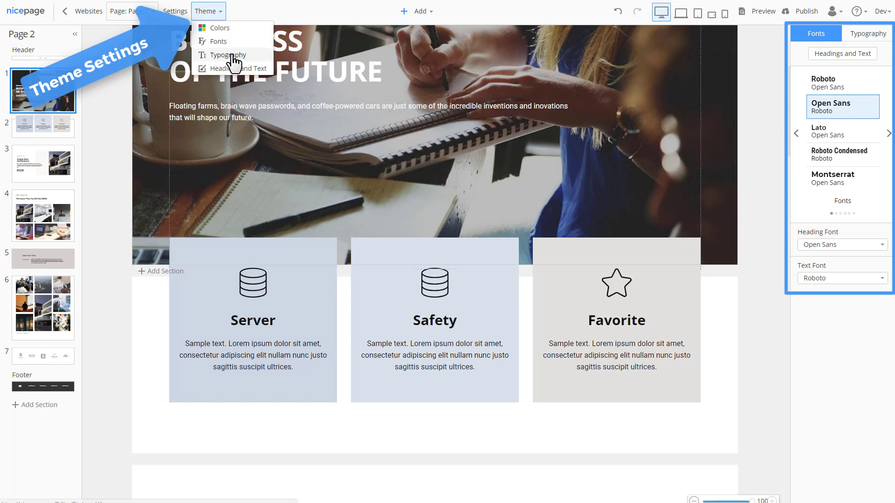
click(229, 55)
click(835, 128)
click(846, 205)
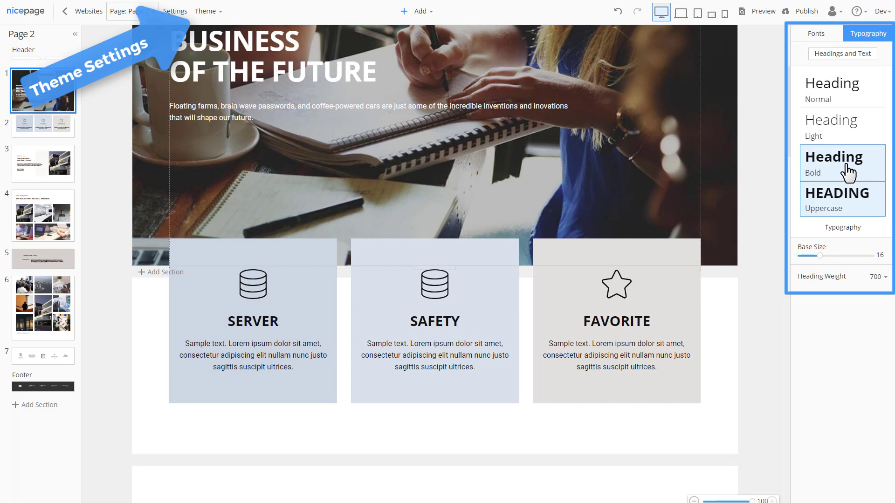
click(830, 164)
click(774, 154)
click(212, 12)
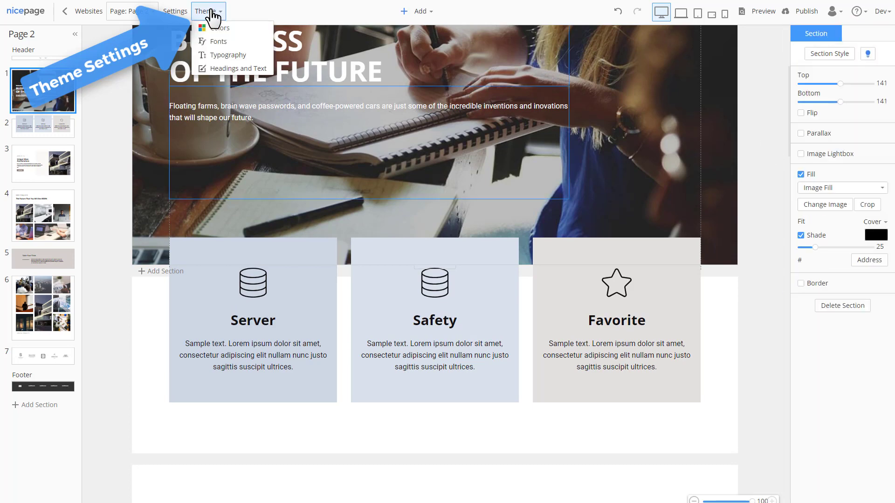
click(226, 70)
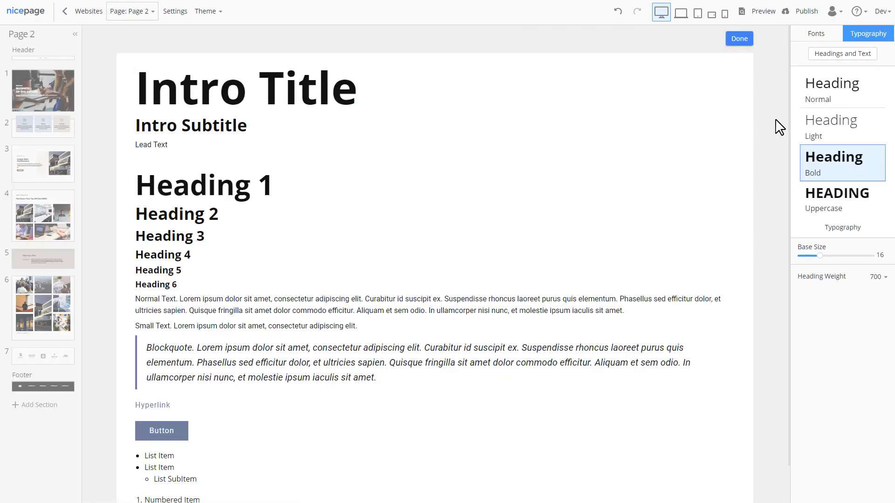
click(739, 41)
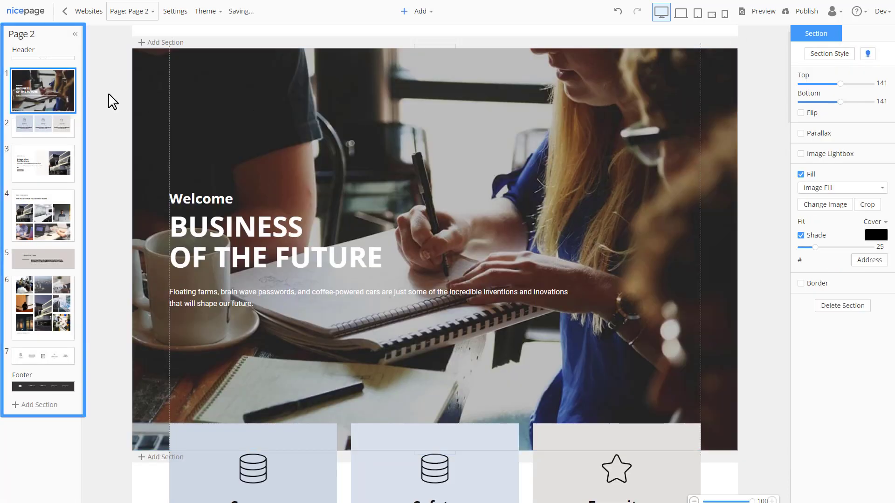
drag(723, 502, 731, 501)
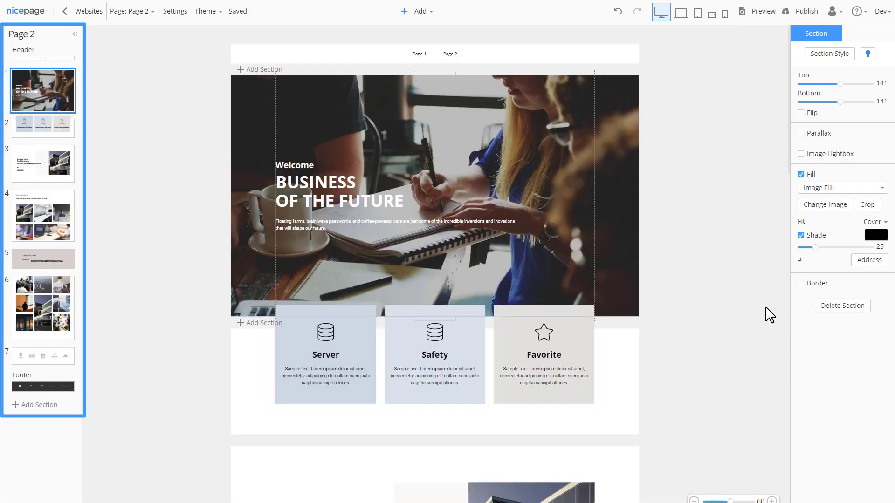
click(38, 131)
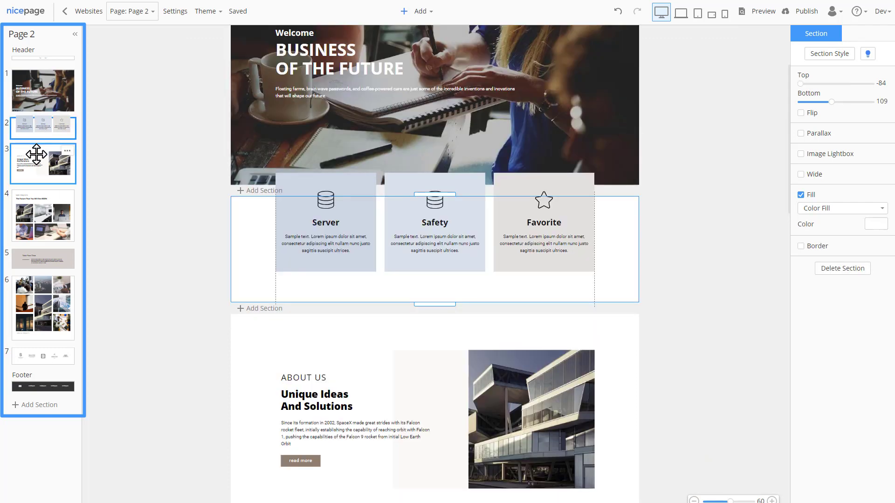
click(37, 155)
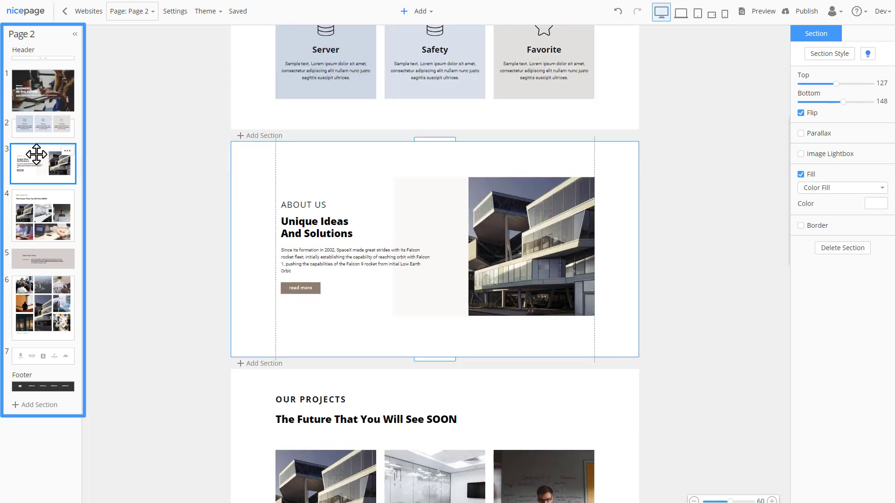
click(67, 152)
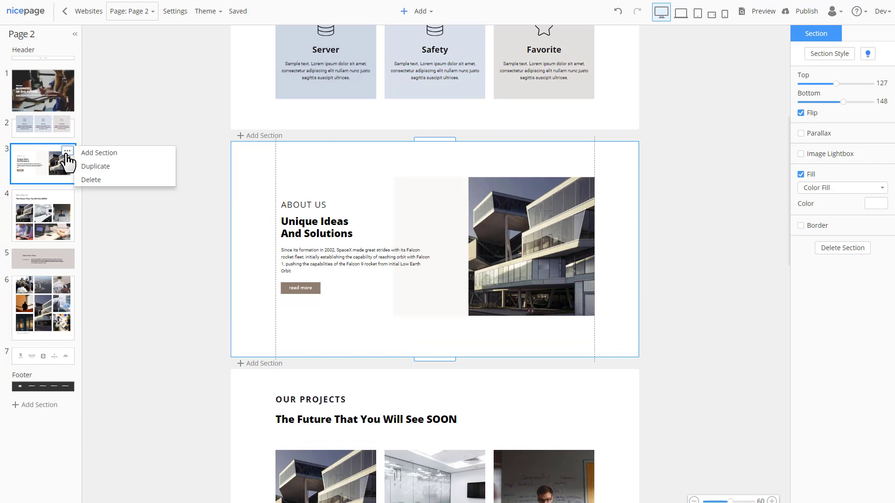
click(122, 173)
click(35, 205)
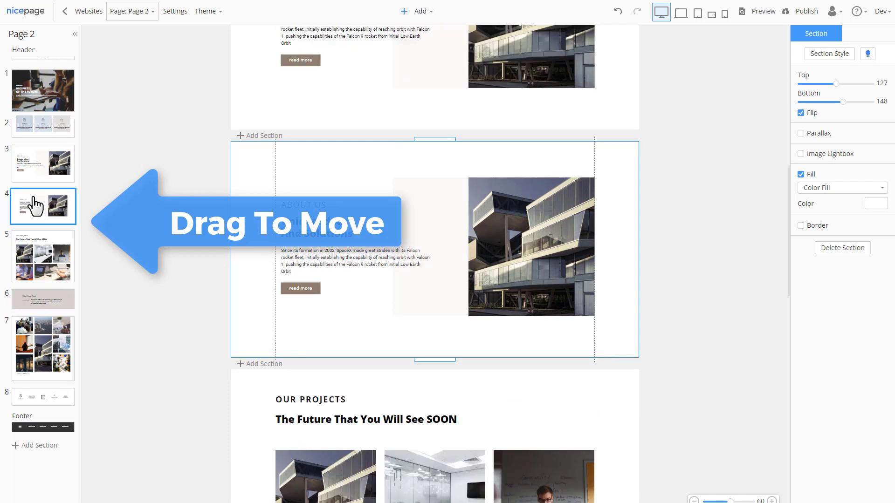
drag(35, 205, 30, 215)
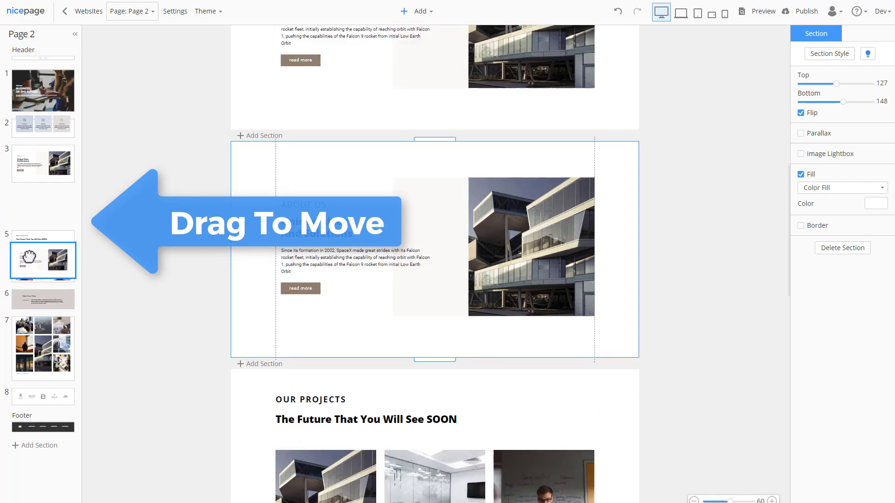
drag(29, 257, 30, 259)
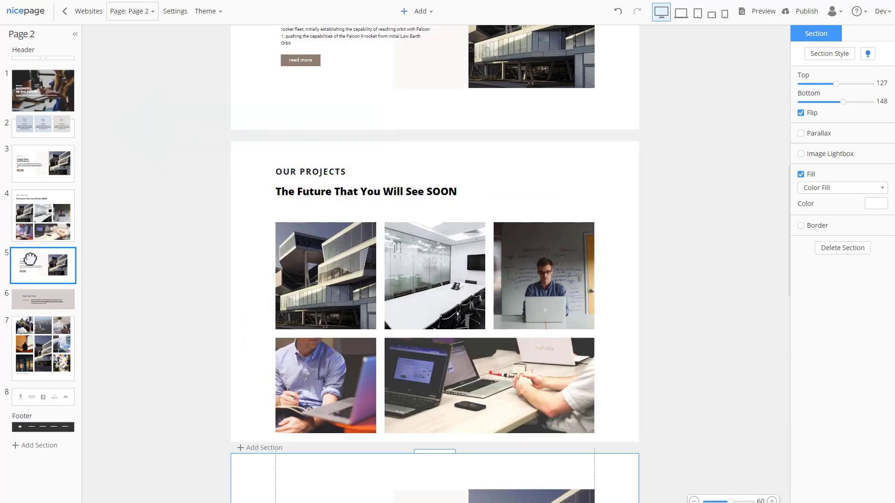
click(67, 254)
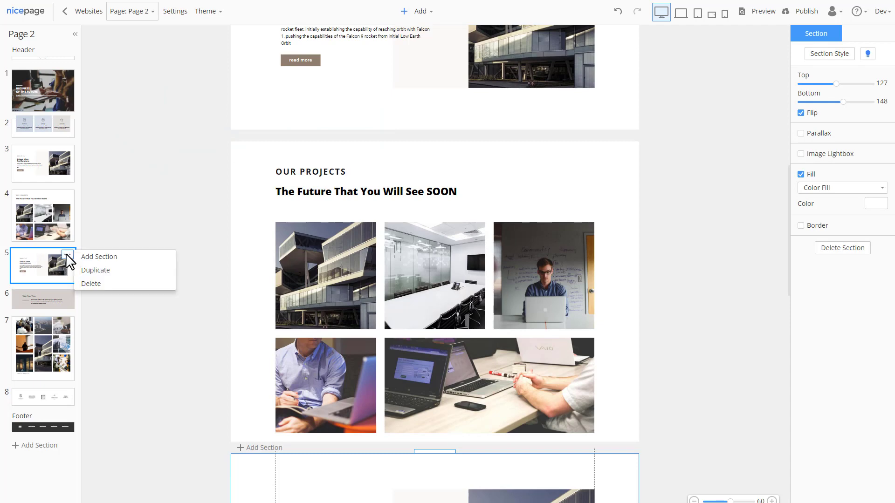
click(111, 284)
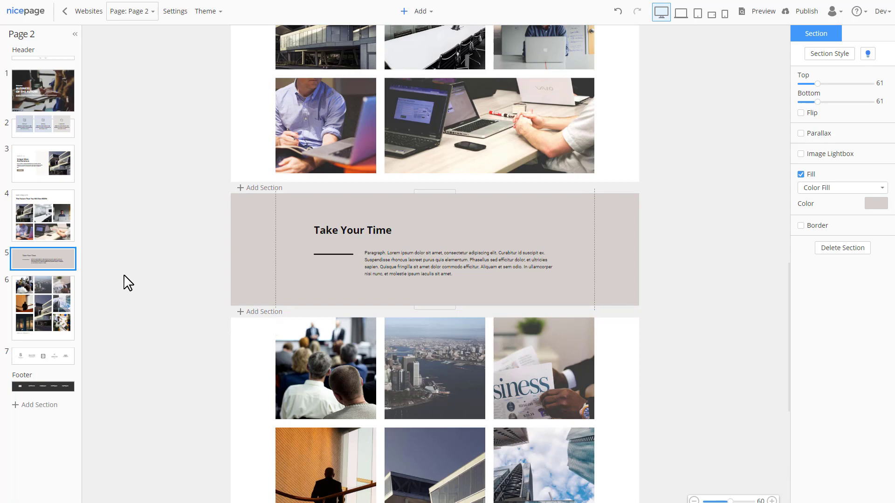
drag(731, 500, 761, 501)
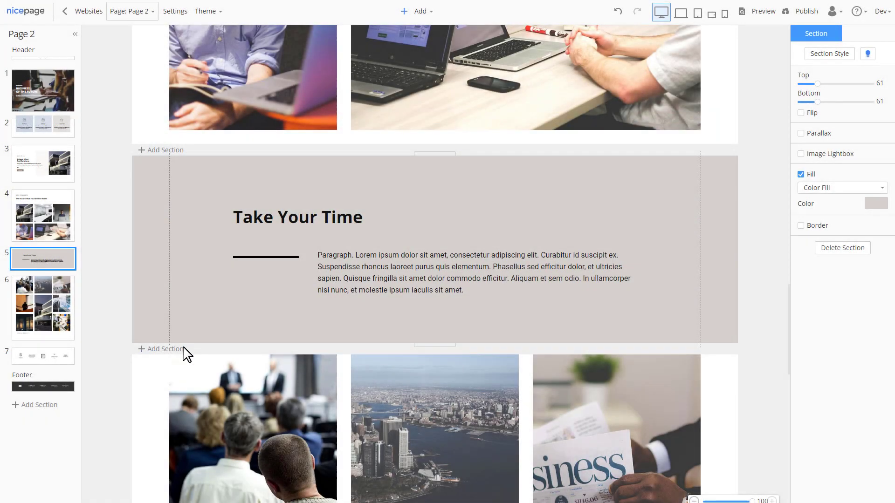
Step: Start a new section below Take Your Time and upload all the business photos to My Images
click(155, 357)
click(306, 162)
click(306, 162)
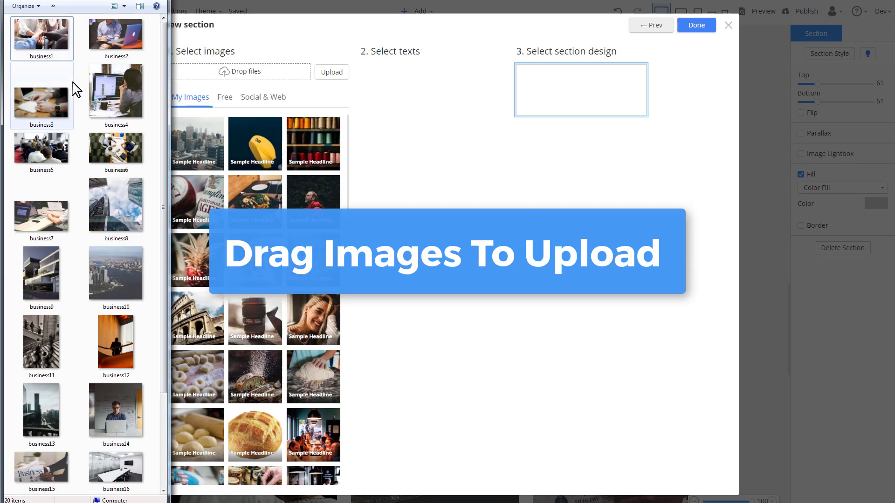
key(ctrl+a)
drag(45, 46, 114, 80)
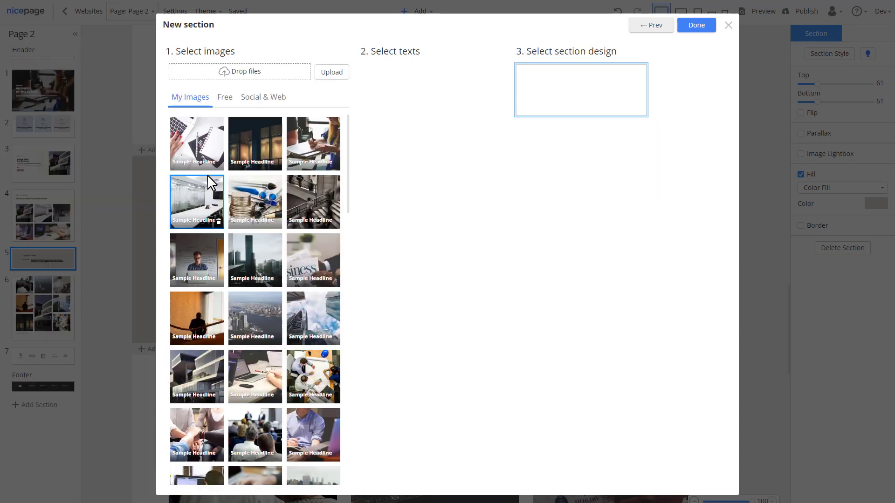
Step: Choose four business photos and two Sample Headline text blocks, and insert the section
click(200, 143)
click(242, 138)
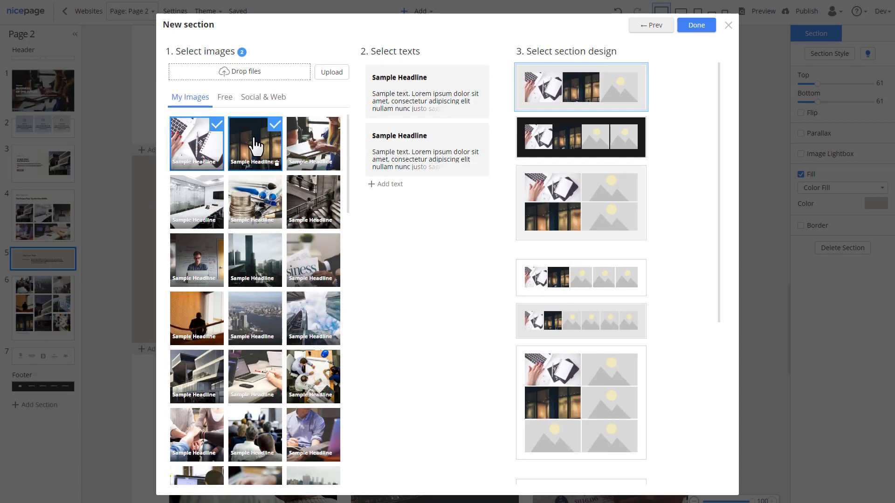
click(318, 144)
click(197, 201)
click(451, 84)
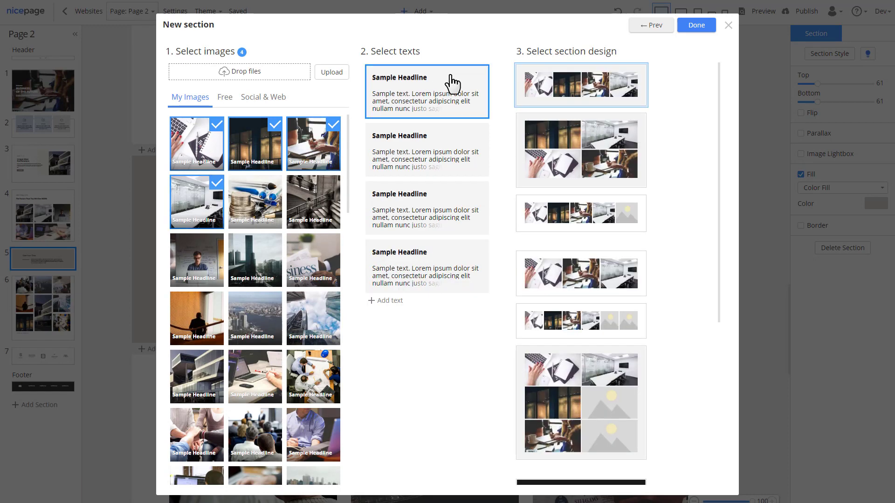
click(443, 137)
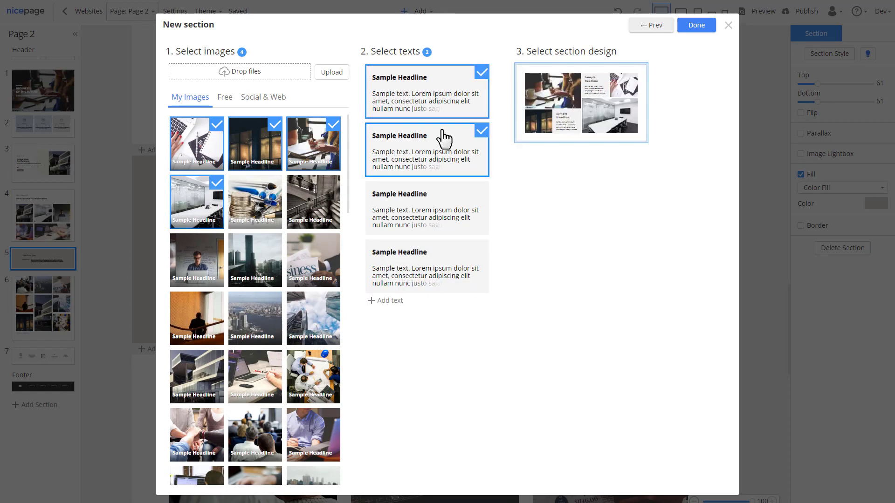
scroll(673, 180, down, 5)
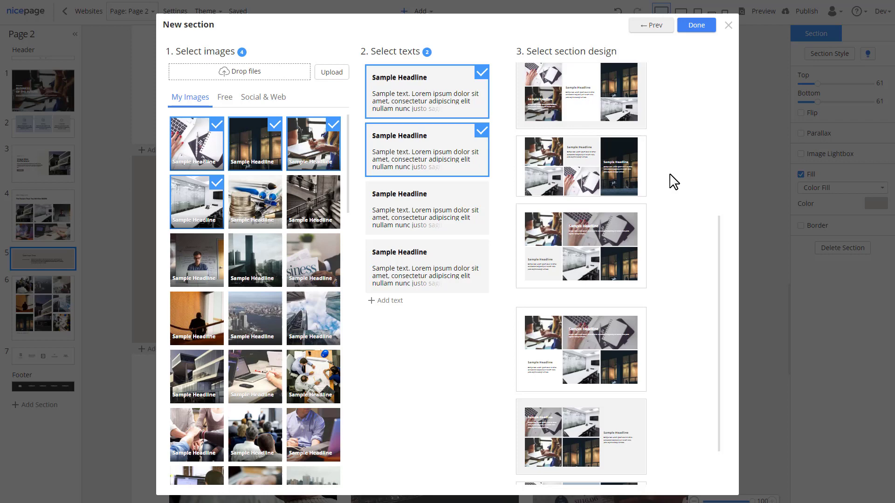
click(696, 25)
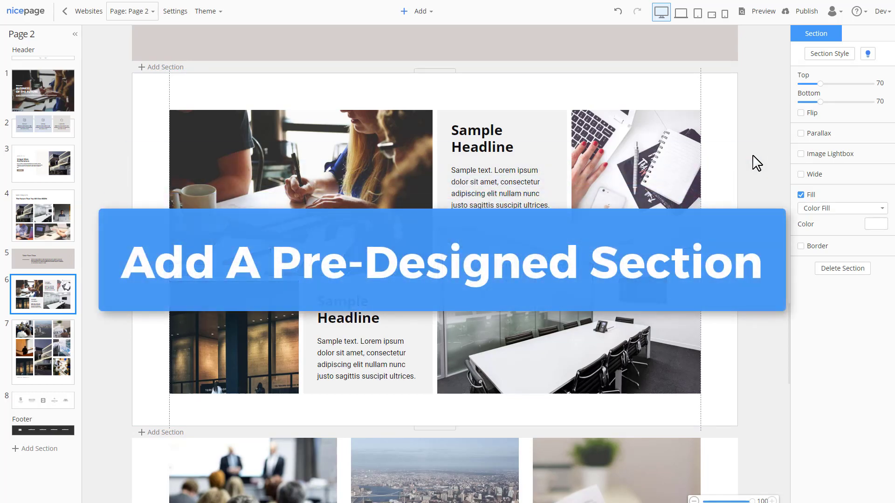
Step: Insert the 'Sharpening The Law' section from the Business Thirds image layouts
click(144, 434)
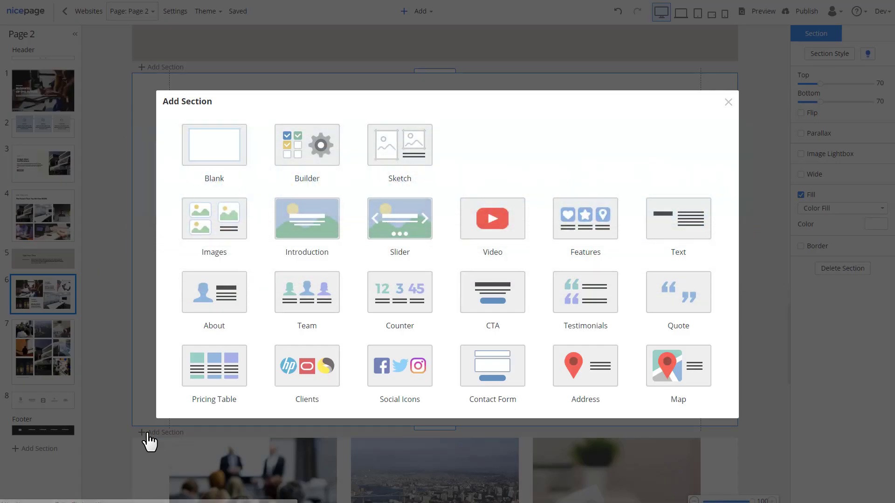
click(244, 244)
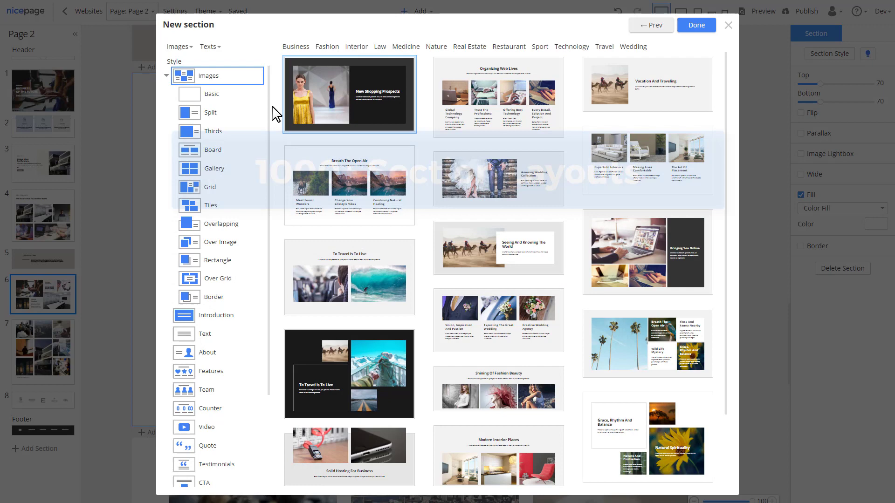
click(299, 47)
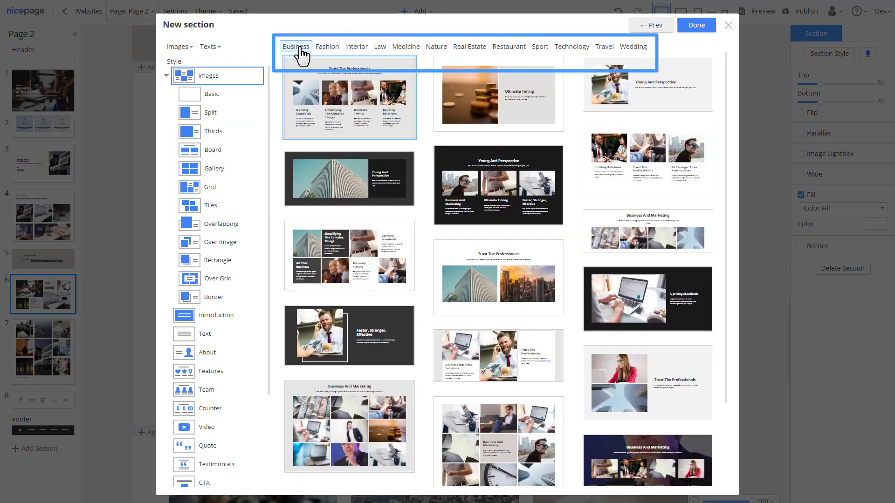
click(234, 117)
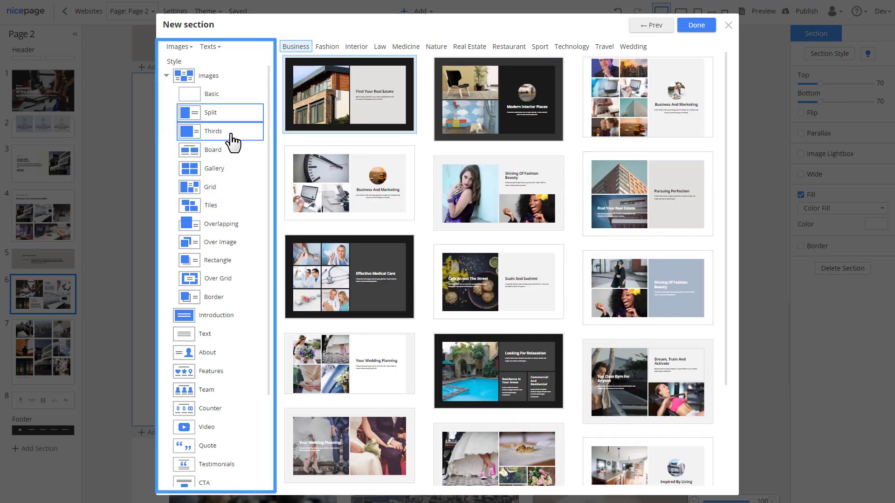
click(232, 132)
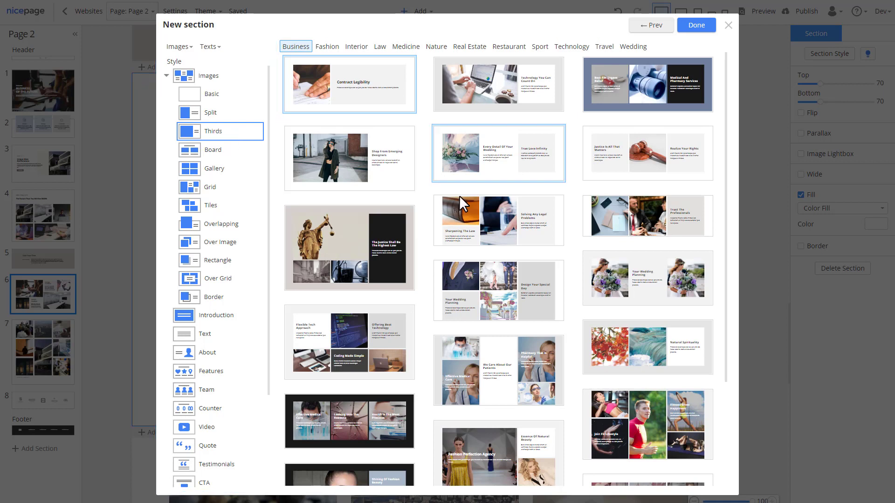
click(505, 228)
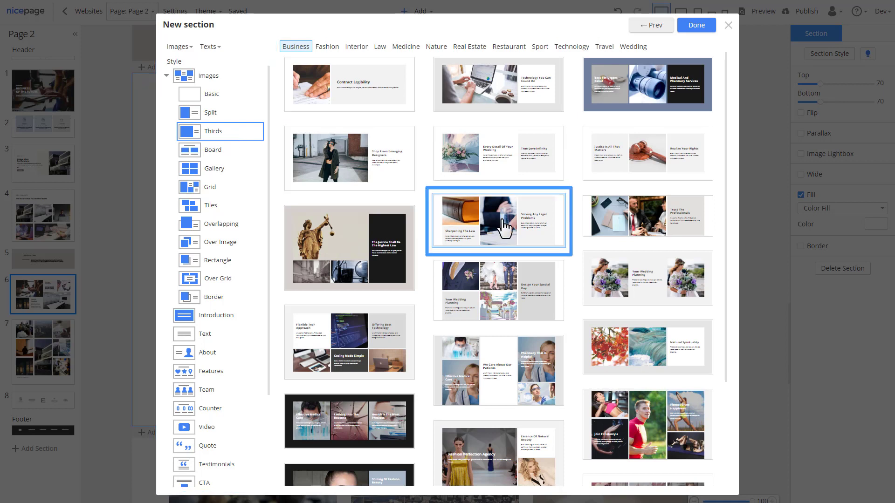
click(696, 27)
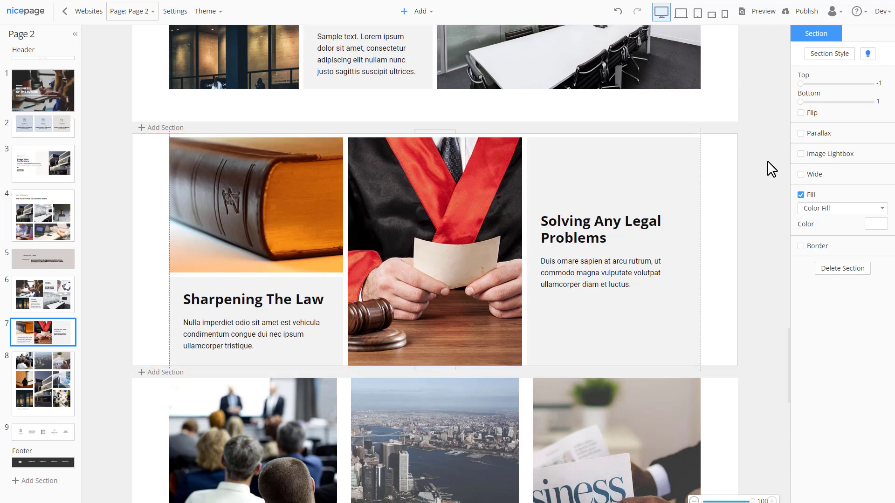
Step: Switch the section to the courthouse Grid layout variant
click(830, 53)
click(689, 69)
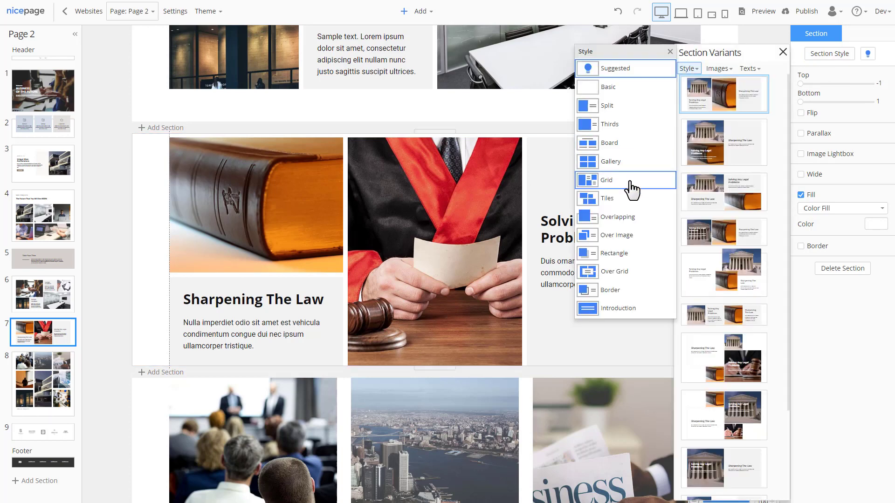
click(653, 180)
scroll(772, 193, down, 2)
scroll(774, 196, down, 1)
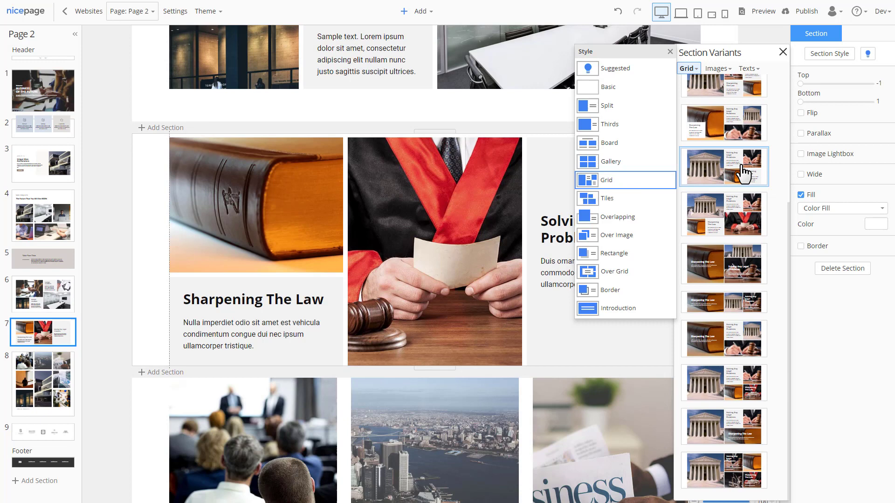
click(751, 170)
click(783, 52)
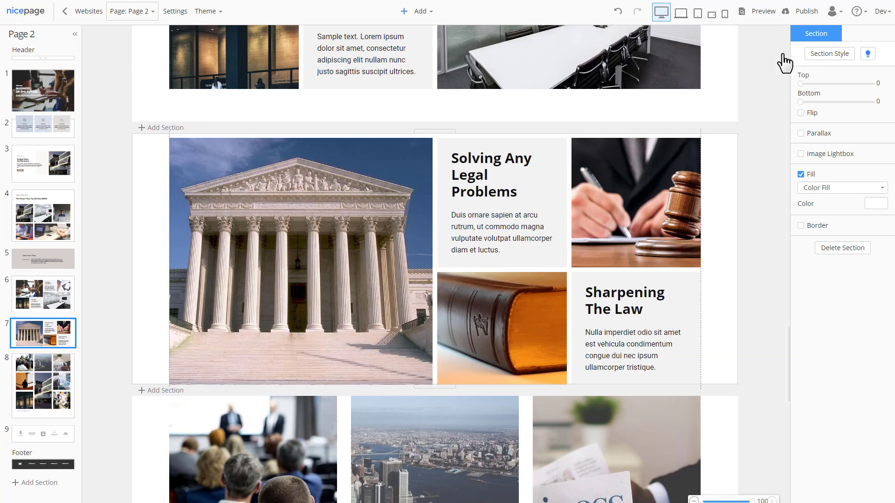
Step: Widen the grid cell spacing to 20, then jump to the About Us section
click(676, 180)
drag(807, 90, 814, 91)
click(758, 164)
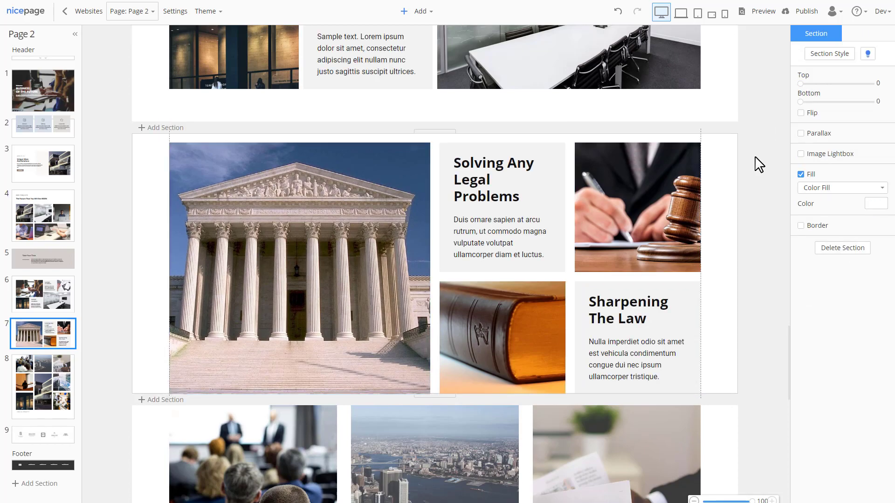
click(34, 163)
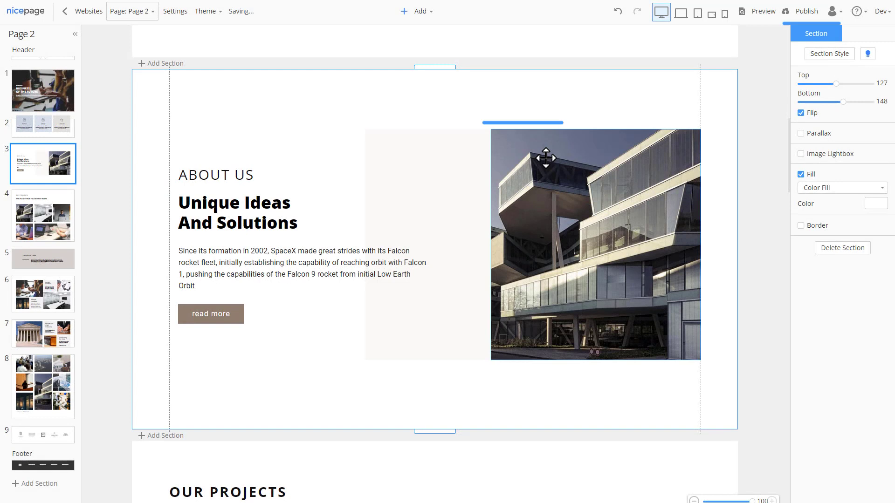
click(546, 158)
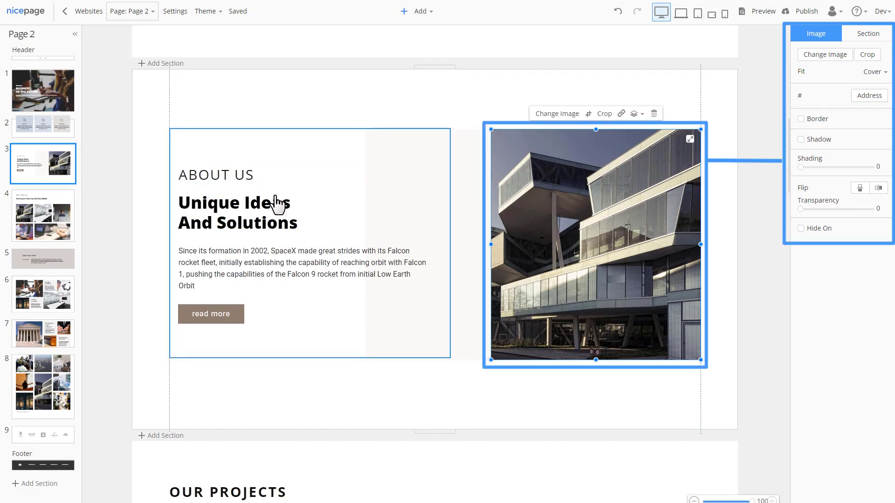
click(265, 205)
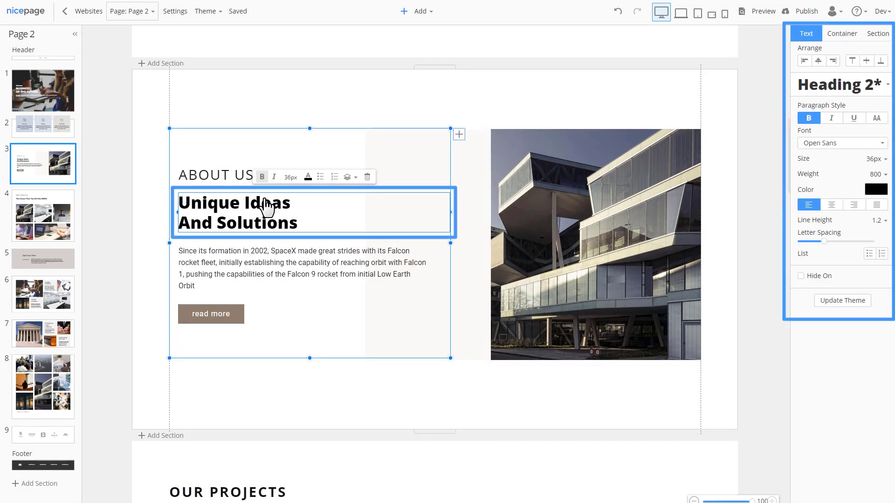
click(266, 264)
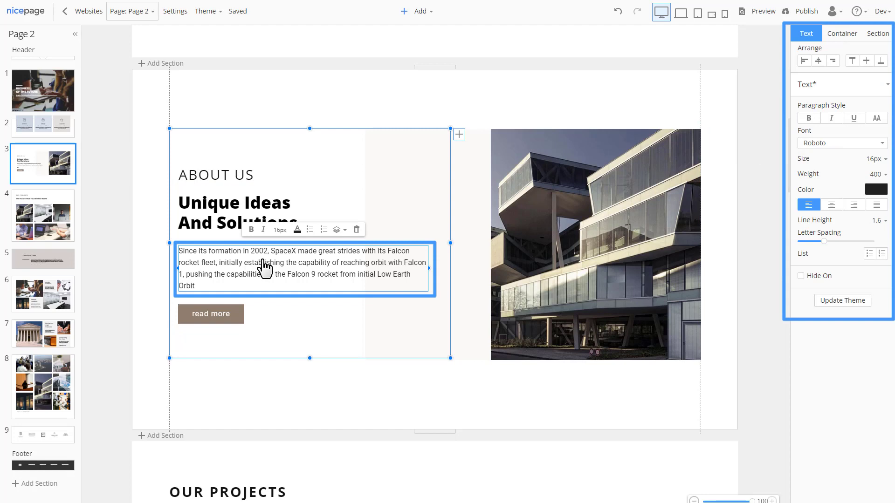
click(217, 317)
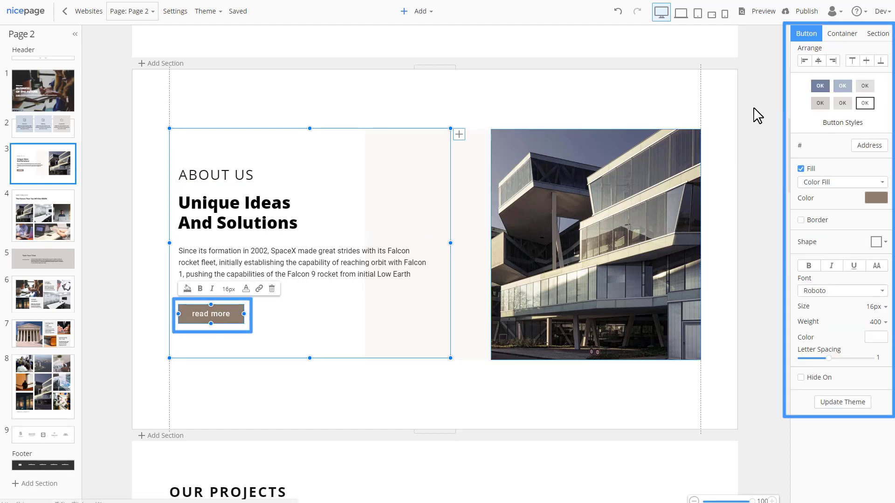
click(844, 35)
click(879, 37)
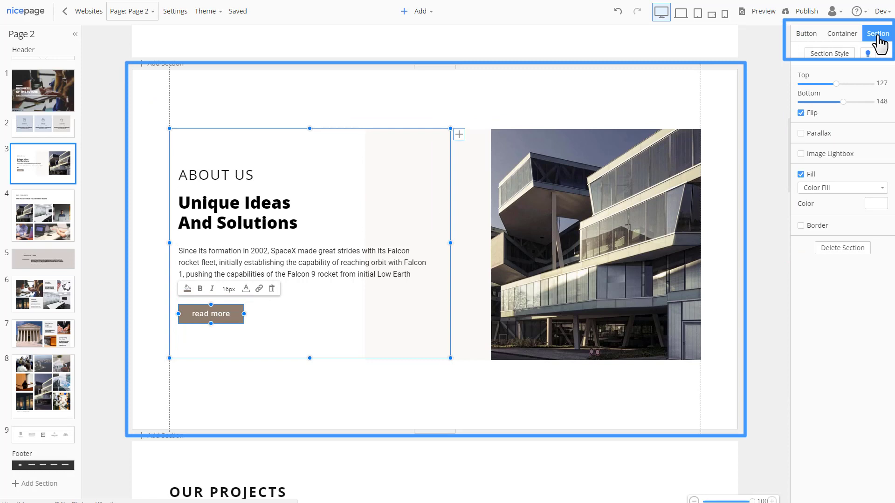
click(758, 125)
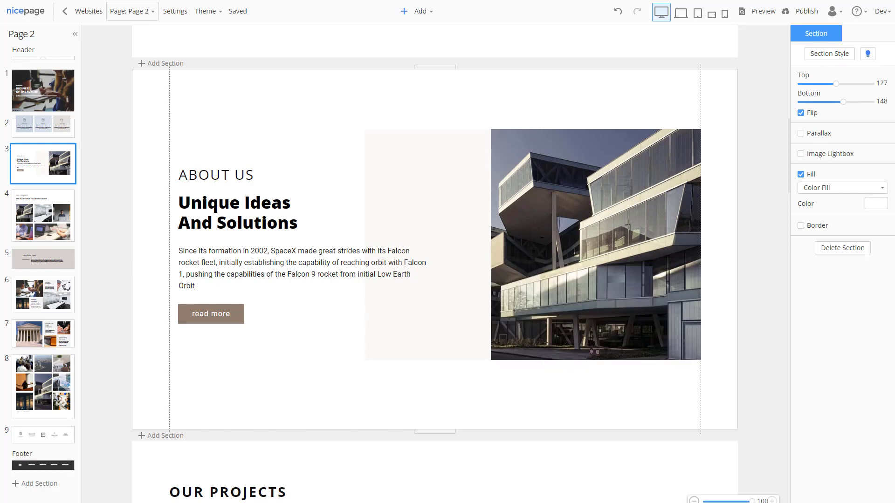
Step: Insert a blank section, stretch it to 568px tall, and open the Add menu
click(167, 437)
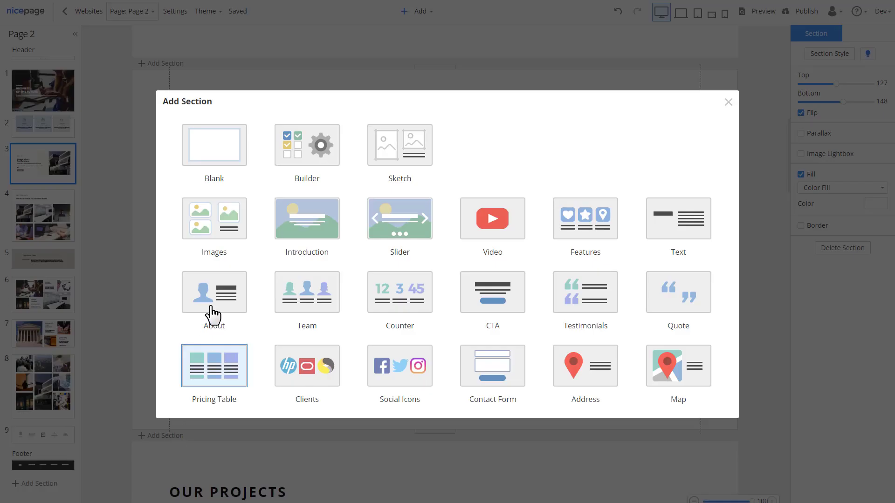
click(228, 161)
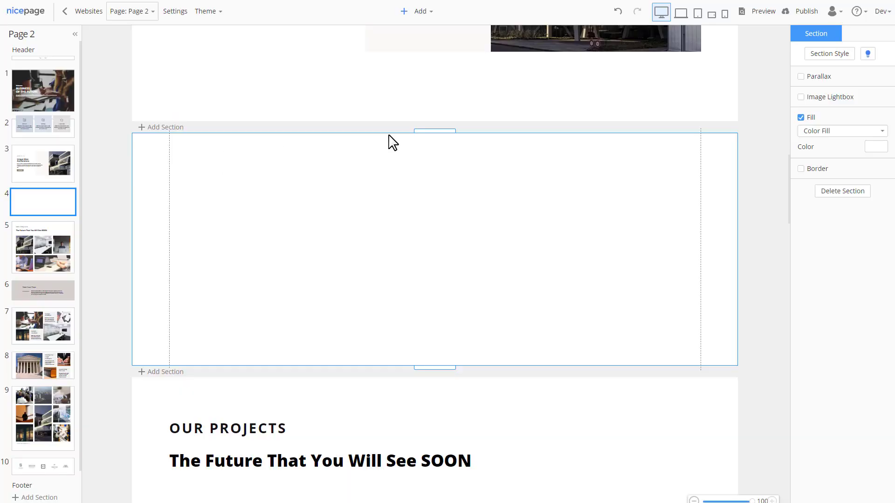
drag(440, 130, 441, 62)
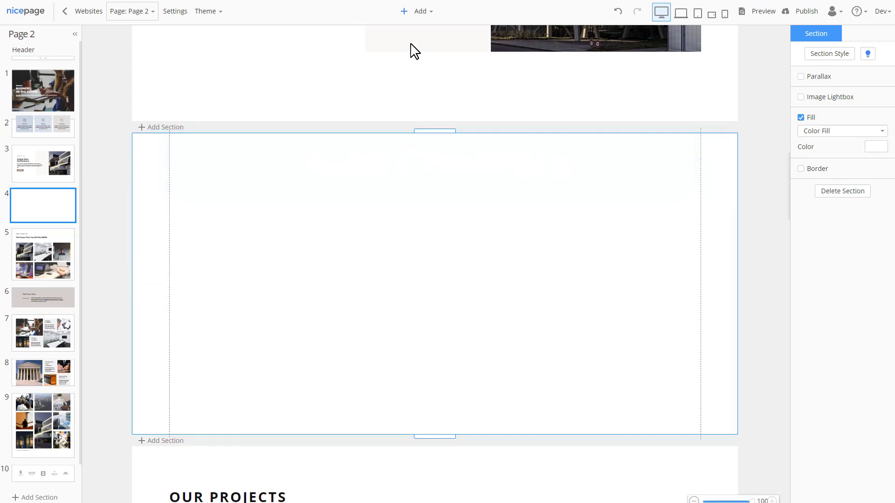
click(425, 13)
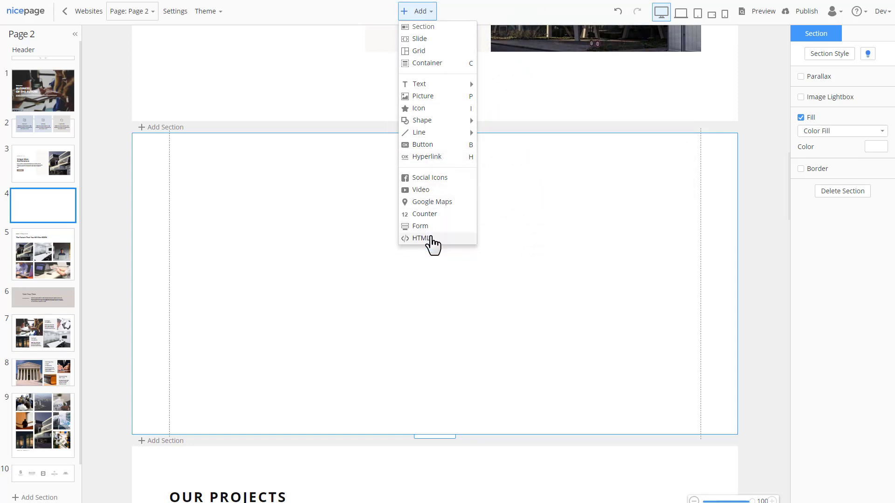
Step: Insert a Split grid layout with one large left cell and four small right cells
click(419, 51)
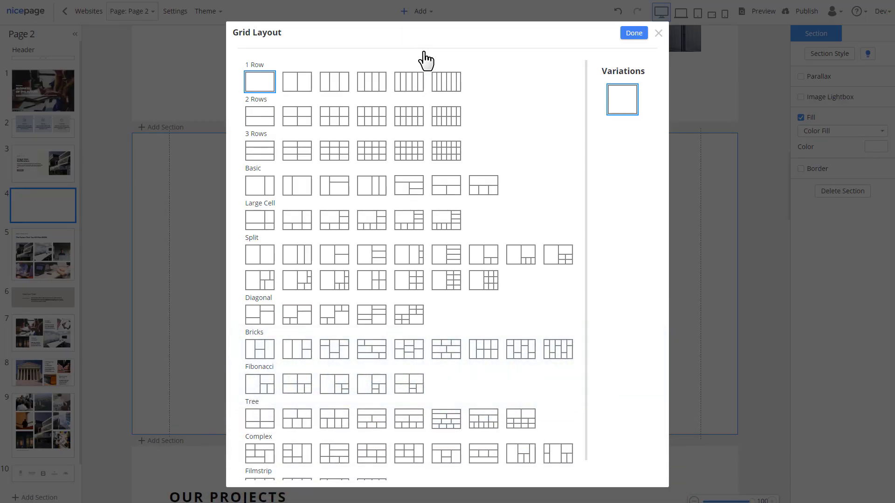
click(372, 282)
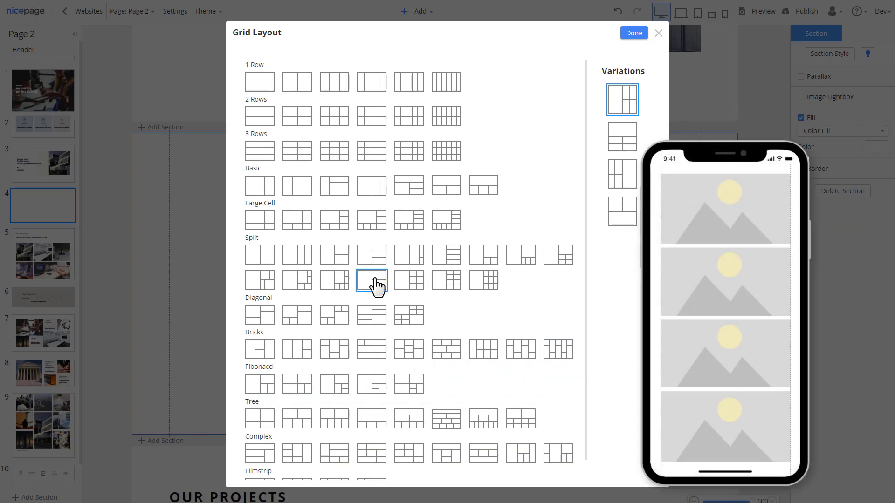
click(635, 35)
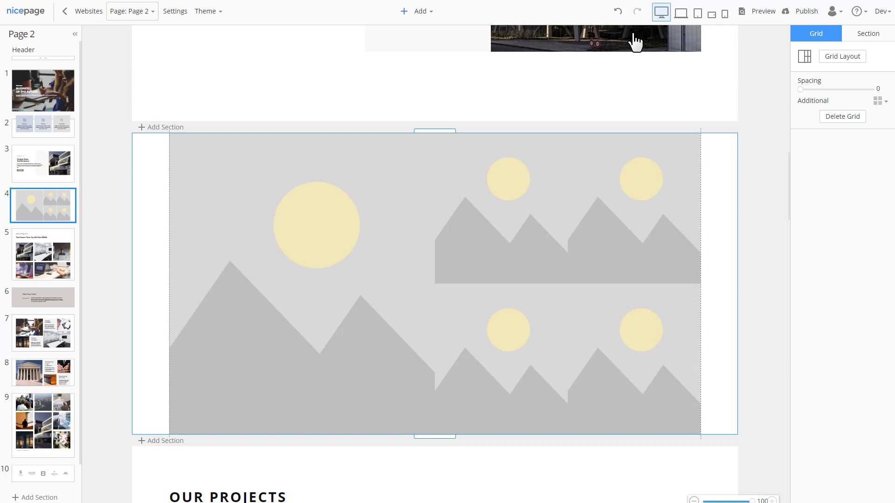
Step: Reposition the new image grid so it sits vertically centred in its section
click(434, 142)
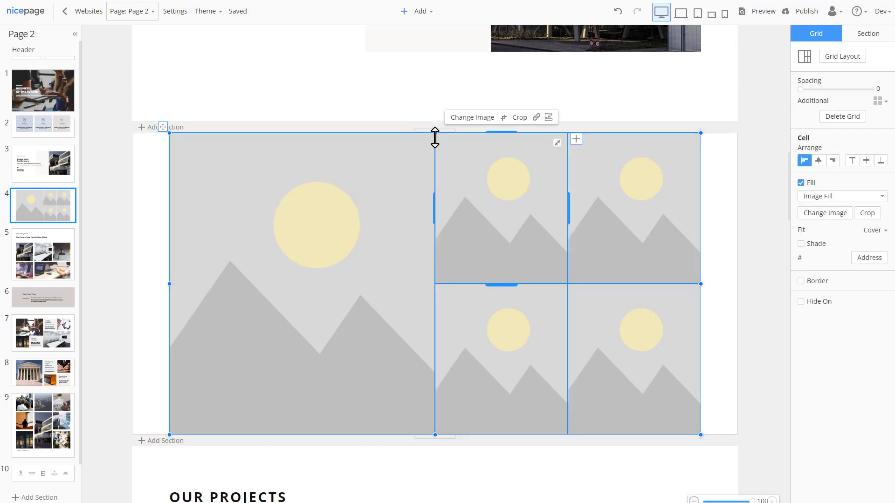
drag(433, 134, 433, 180)
drag(164, 177, 165, 154)
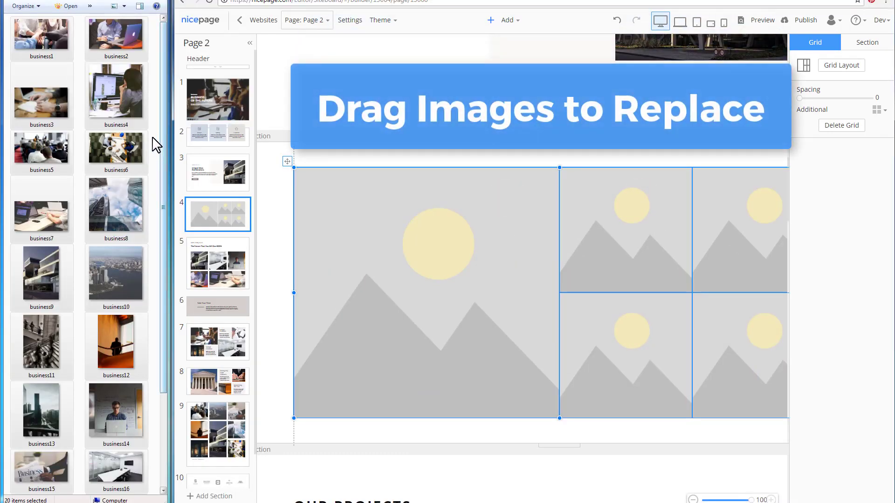
Step: Drop photos business1–business4 into the four small cells and set cell spacing to 10
drag(41, 35, 625, 230)
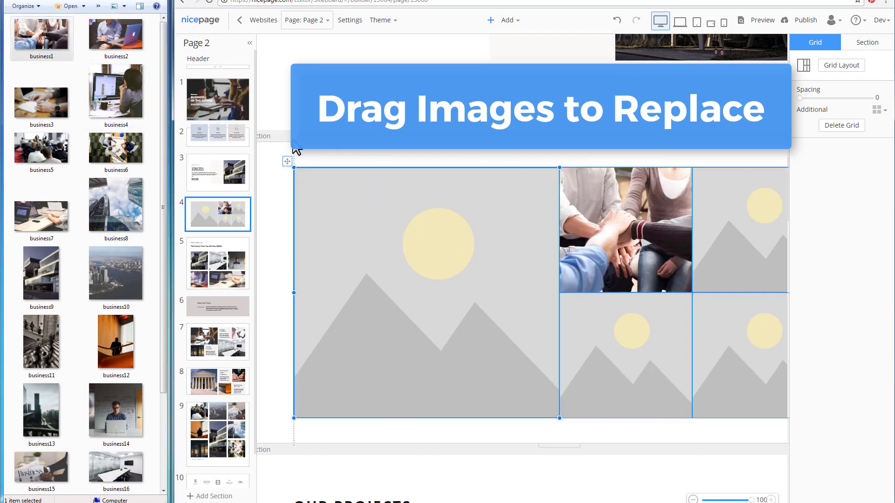
drag(116, 35, 728, 233)
drag(41, 102, 625, 354)
drag(115, 91, 730, 386)
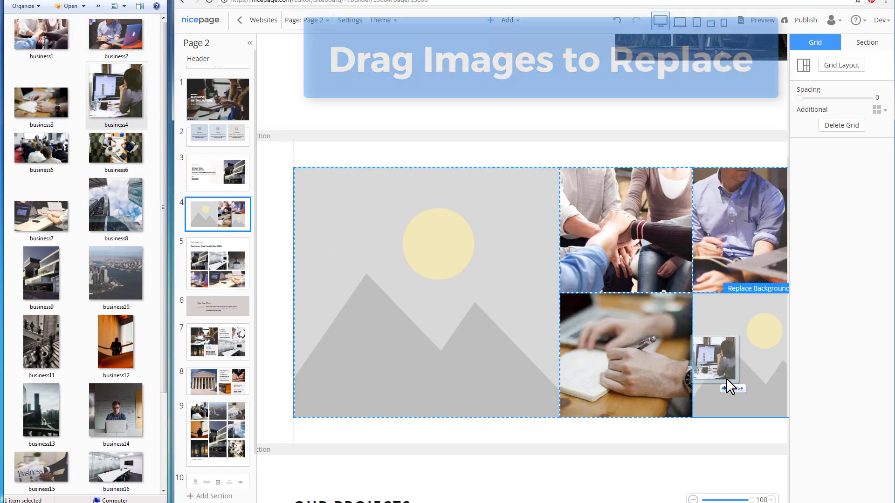
drag(727, 380, 728, 381)
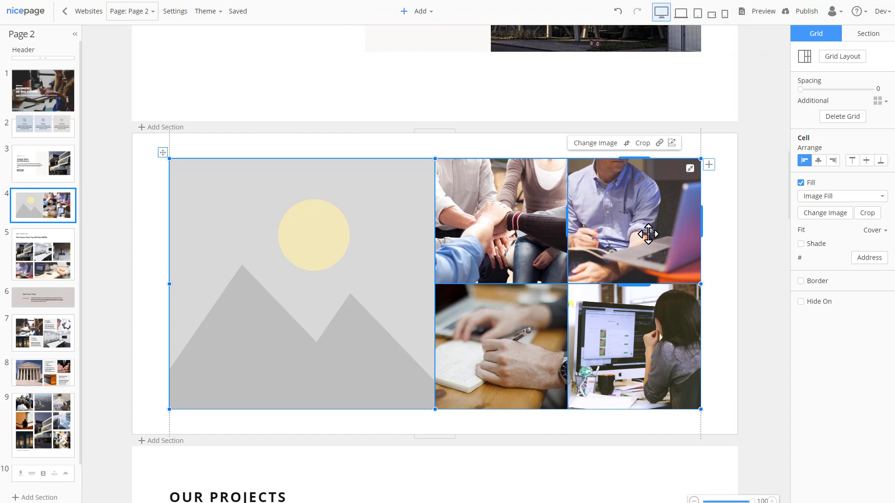
drag(802, 90, 810, 91)
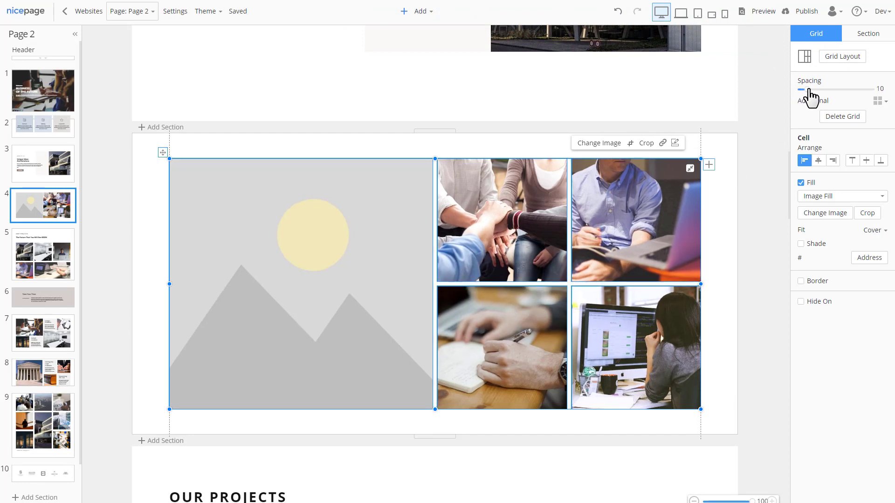
Step: Switch the large left cell's placeholder picture to a plain Color Fill
click(728, 219)
click(371, 222)
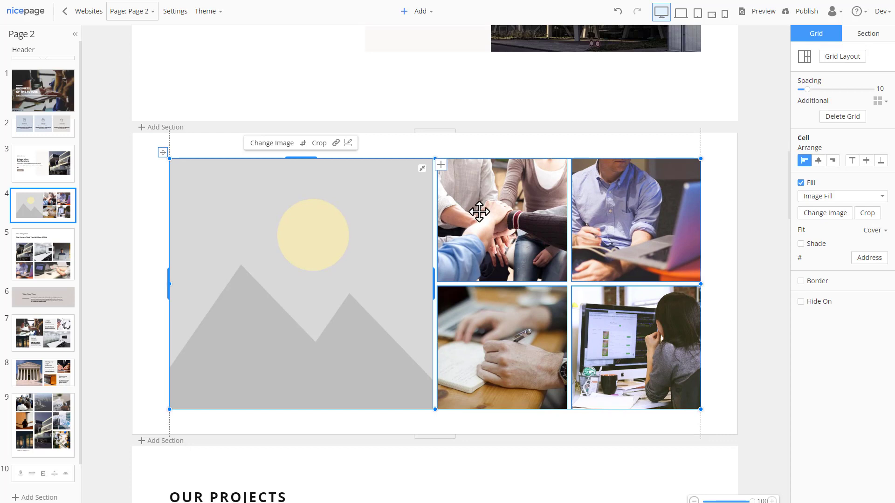
click(828, 198)
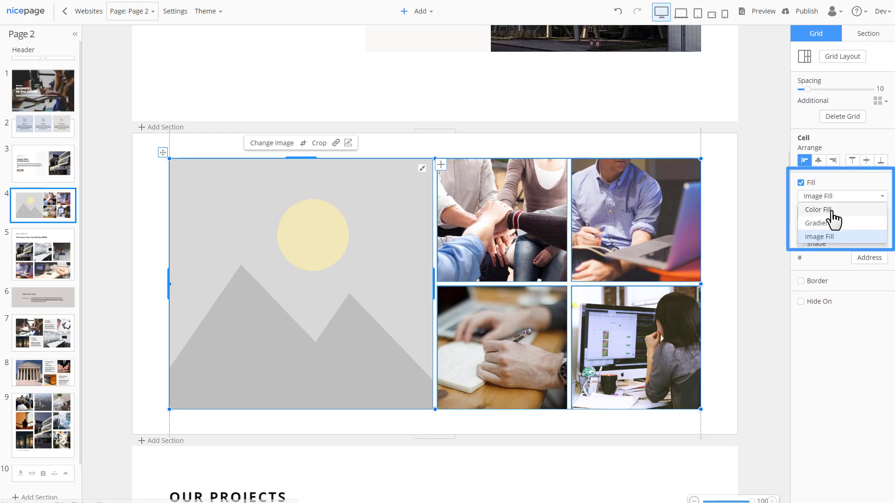
click(818, 210)
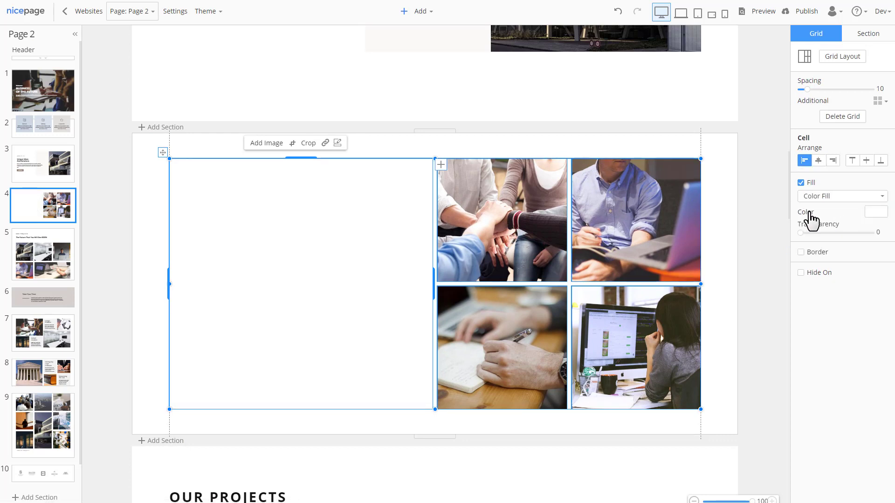
Step: Crop the writing-hands photo, shifting it left so the wristwatch shows
click(519, 336)
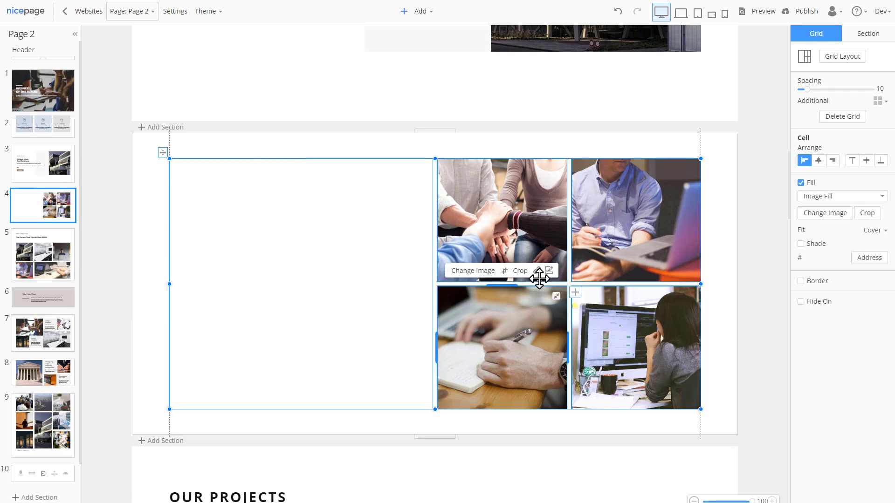
click(517, 271)
drag(544, 340, 501, 340)
Step: Try converting the team photo cell into a separate image, then undo it
click(544, 191)
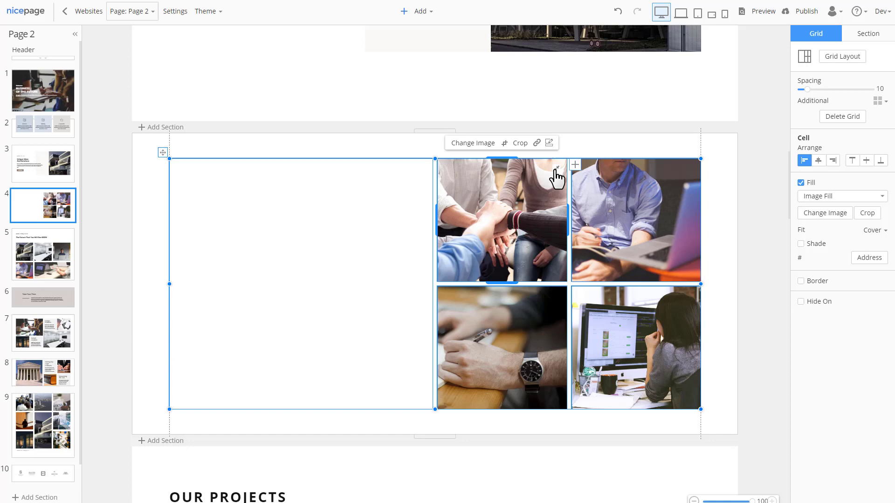
click(557, 168)
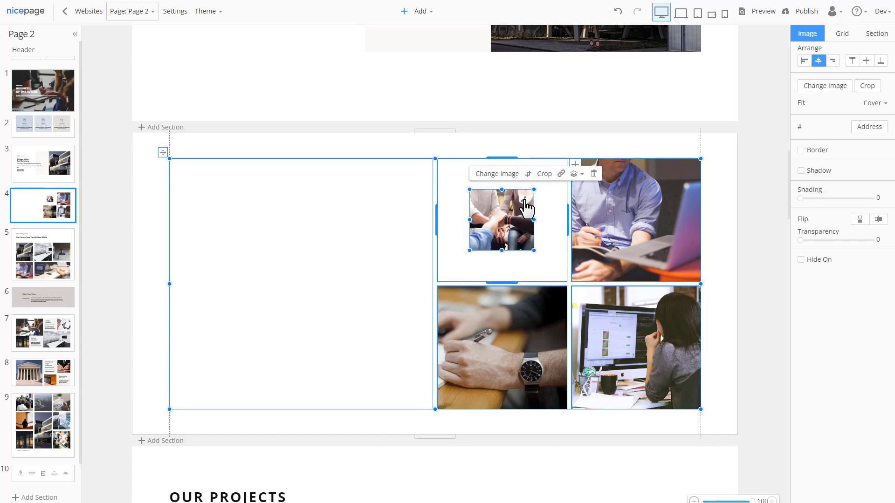
key(ctrl+z)
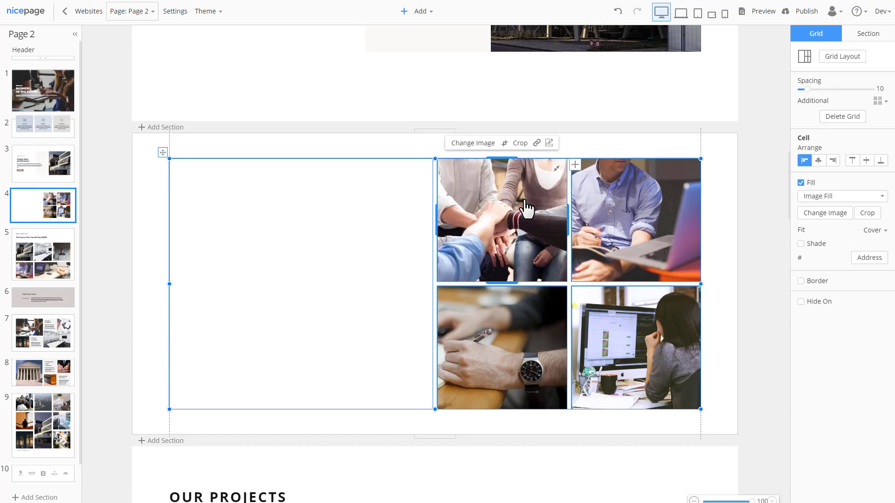
Step: Swap the team-huddle and computer-desk photo cells, then copy the team photo into the large cell and delete it
drag(480, 176, 635, 322)
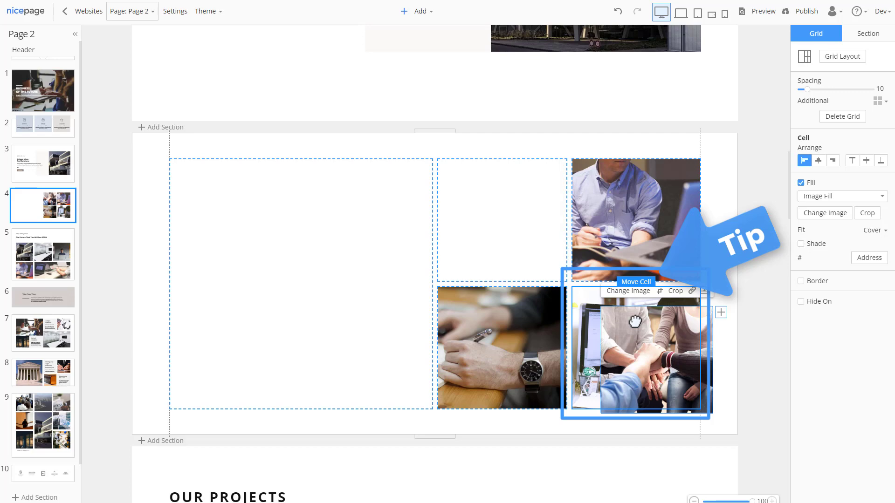
drag(635, 321, 625, 303)
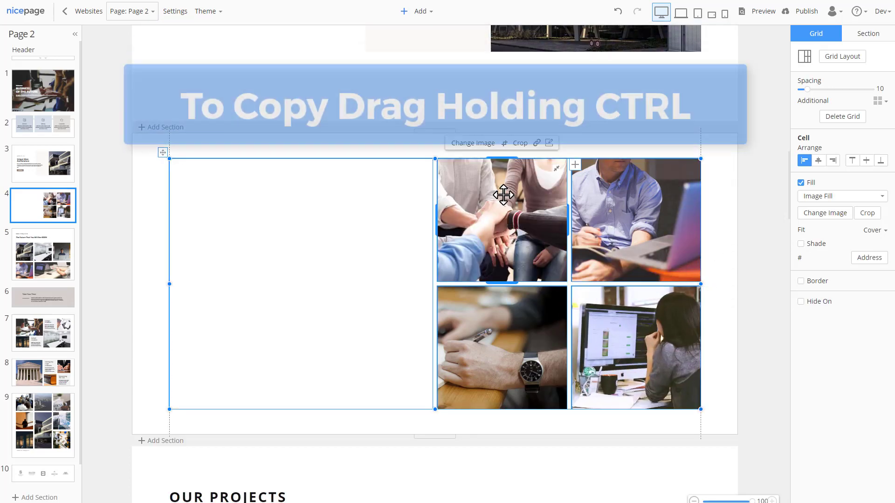
drag(519, 184, 237, 230)
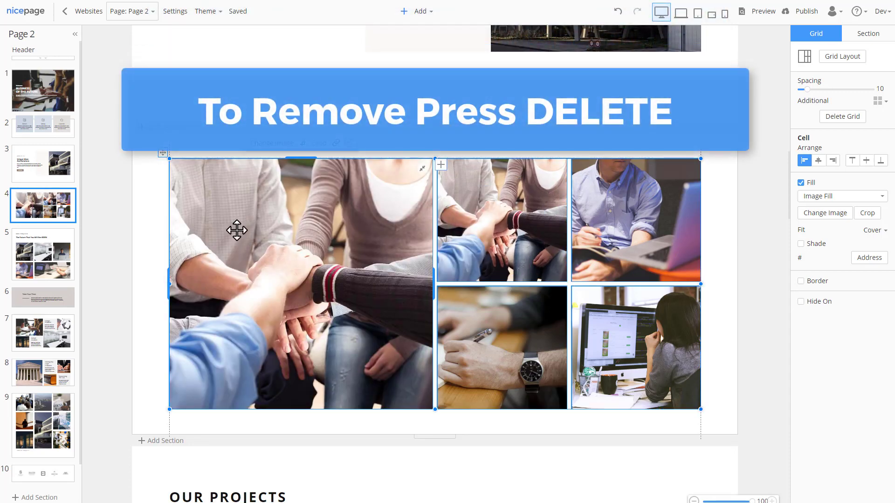
key(Delete)
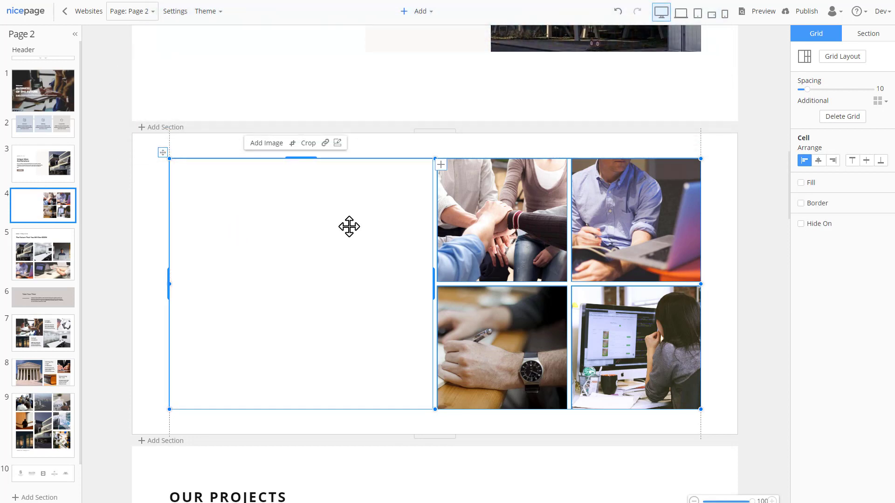
Step: Turn the large left cell's fill back on in light grey
click(805, 182)
click(879, 213)
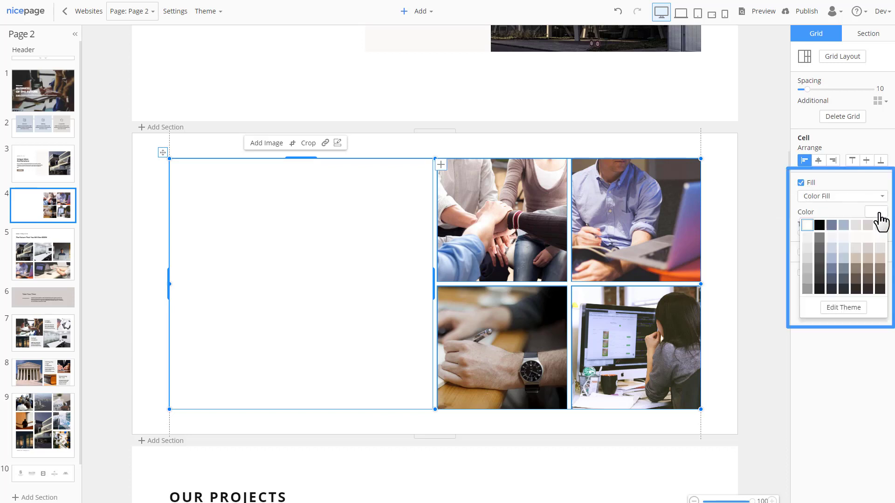
click(807, 237)
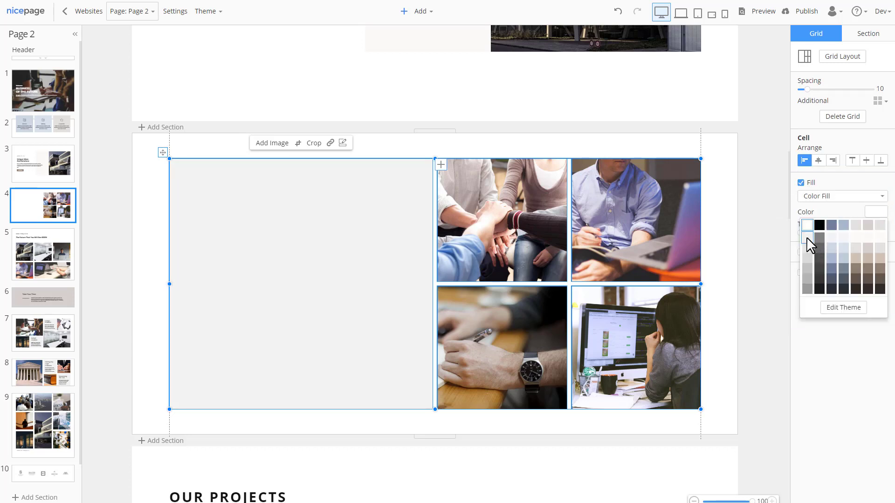
click(806, 237)
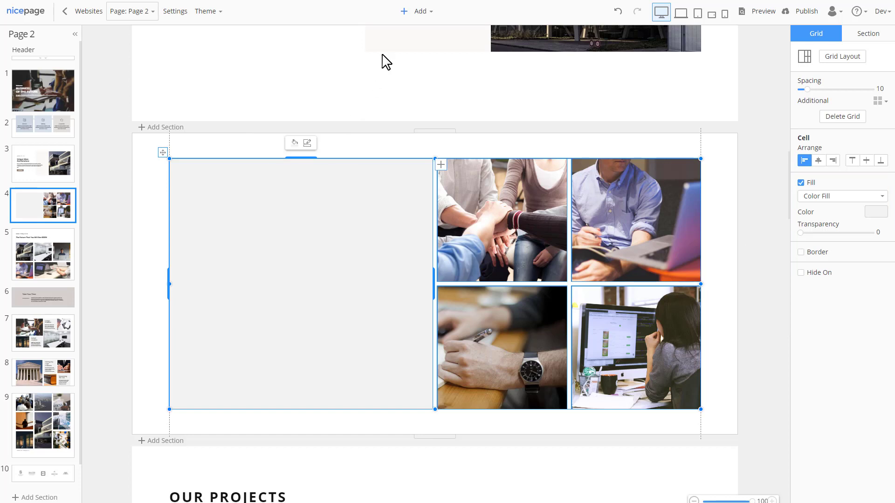
Step: Insert a lightbulb icon with a filled-circle icon style into the left cell
click(416, 12)
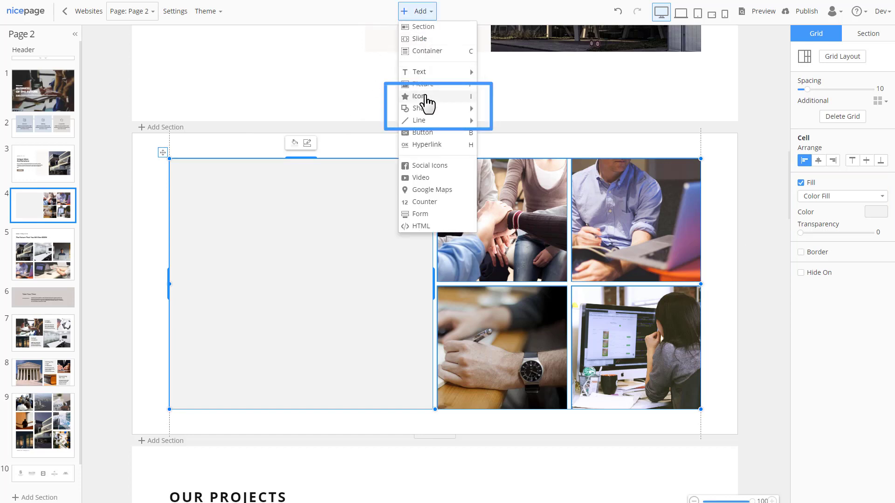
click(426, 97)
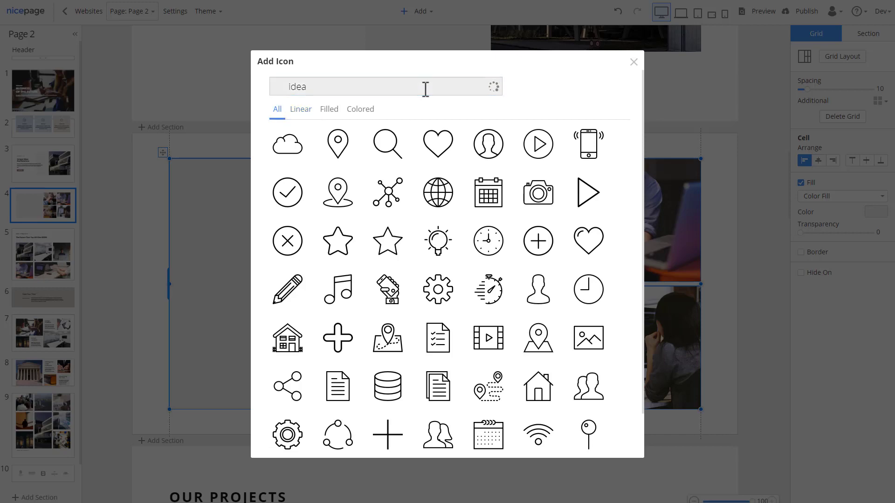
click(439, 148)
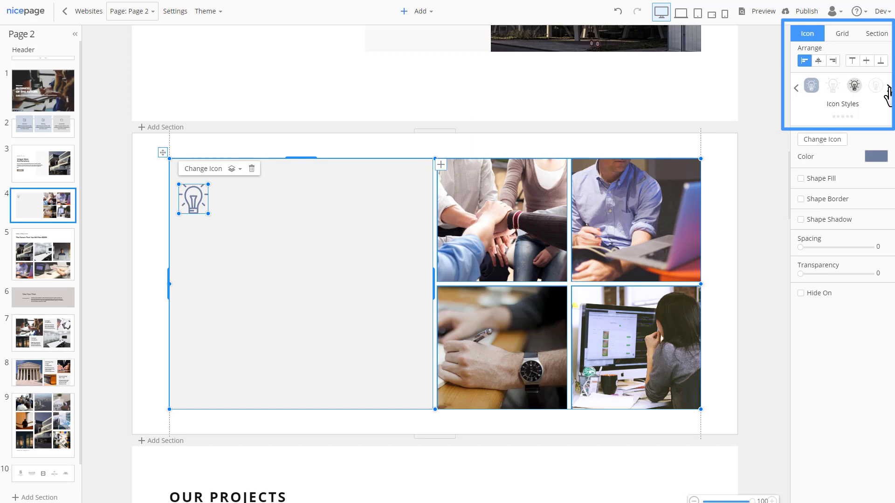
click(833, 88)
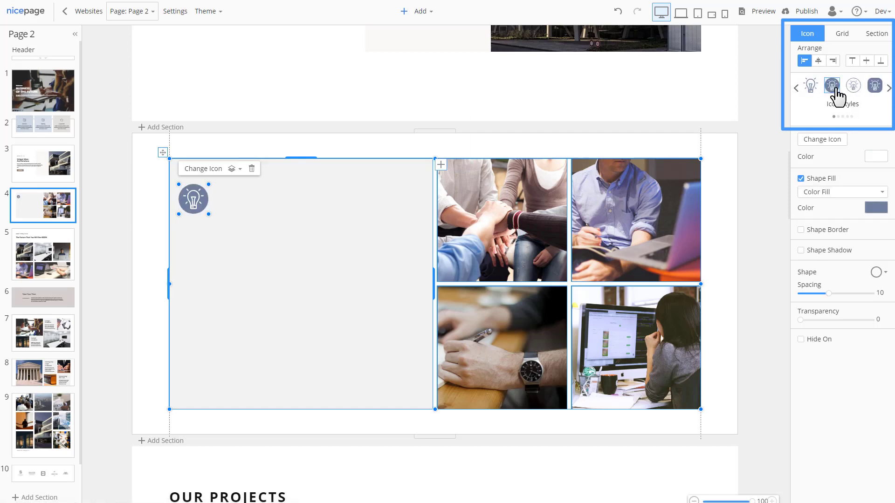
click(323, 277)
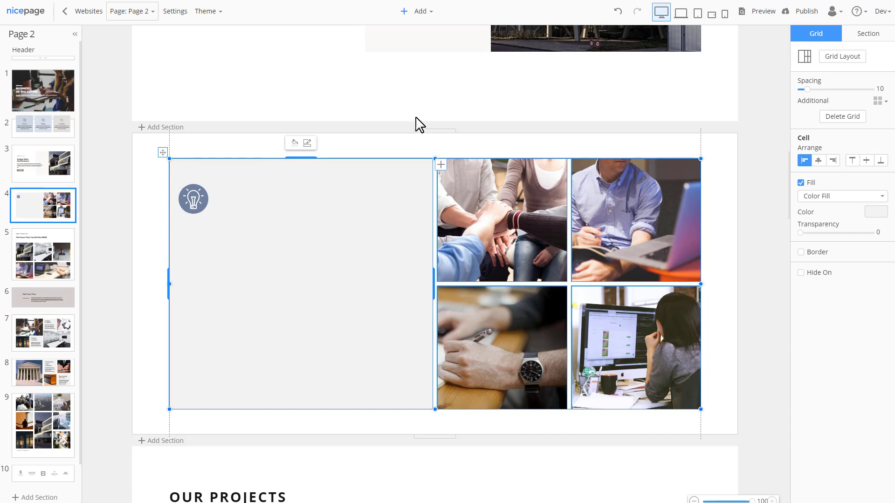
Step: Add a Heading 2 reading 'Business Solutions' under the icon
click(419, 12)
mouse_move(417, 75)
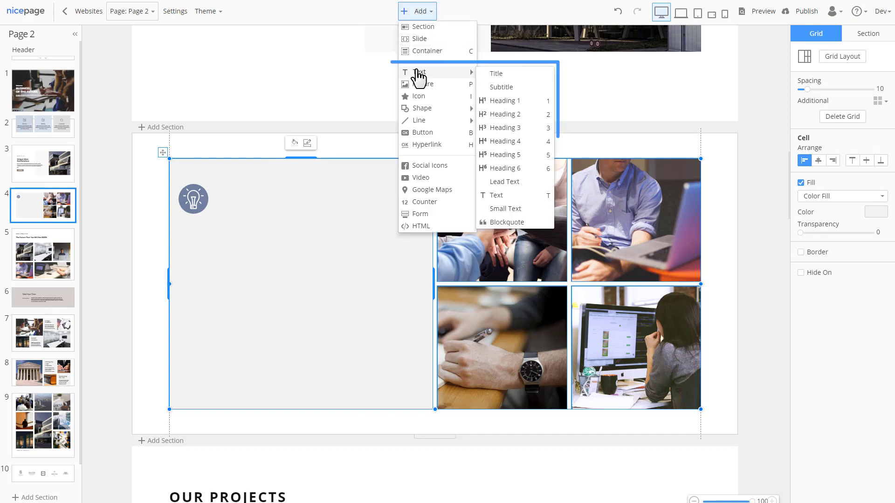
click(519, 122)
double_click(259, 234)
text(Business Solutions)
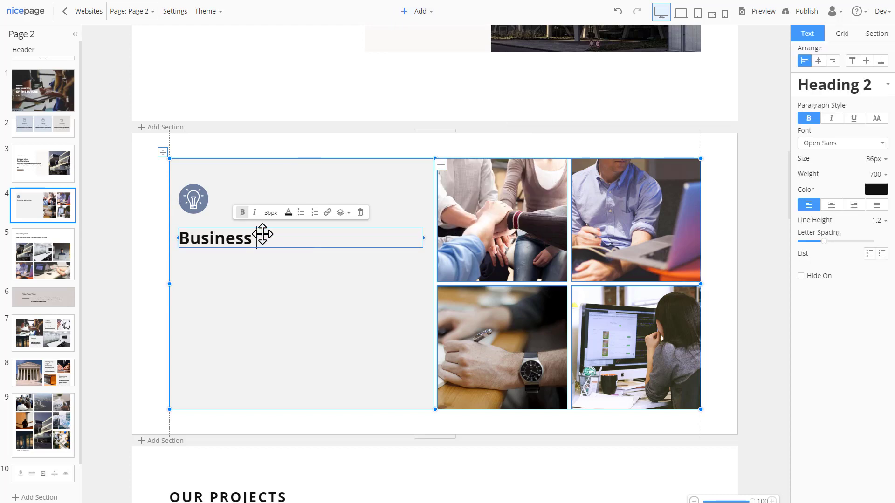
Step: Try size 48 and letter spacing 3 on the heading, then restore plain Heading 2 style
click(254, 290)
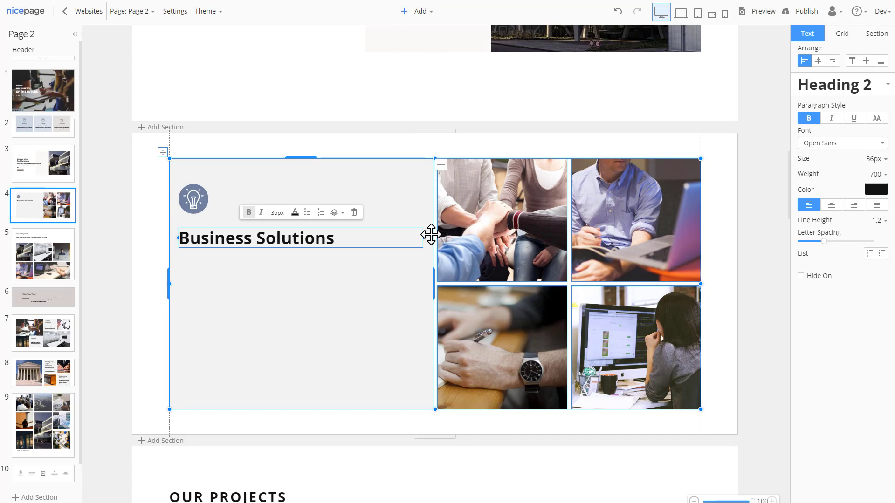
click(874, 159)
click(877, 262)
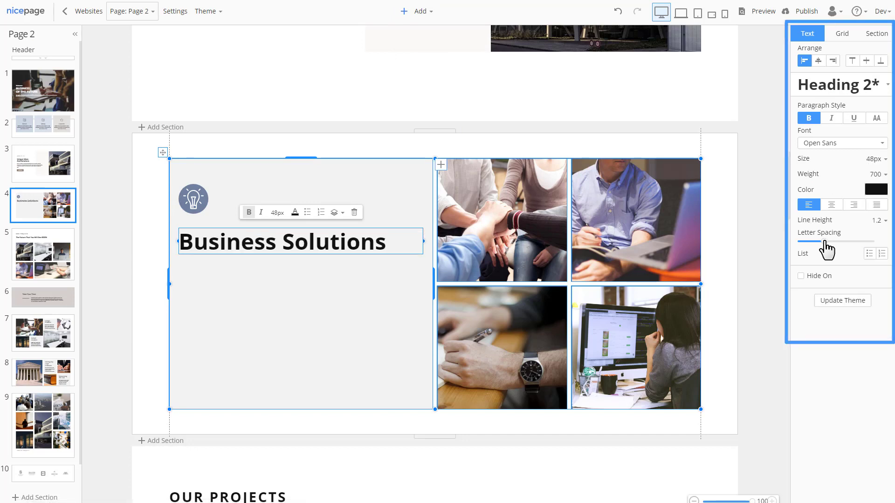
drag(825, 242, 839, 242)
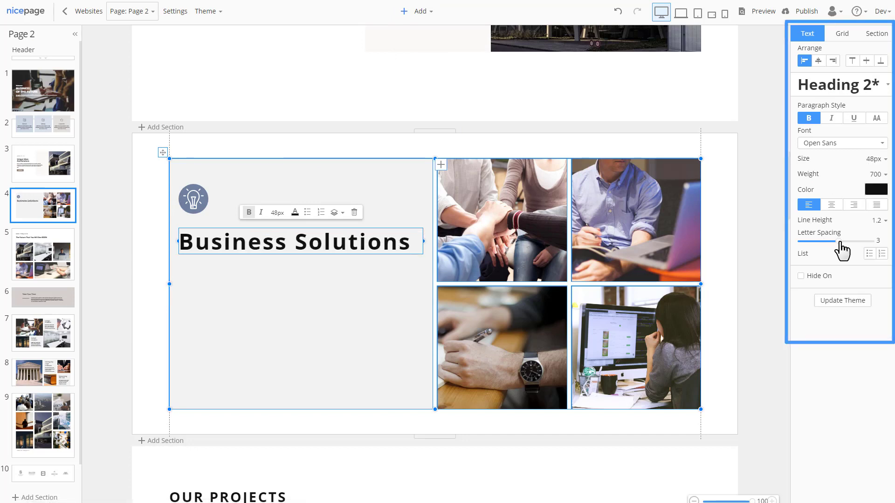
click(874, 97)
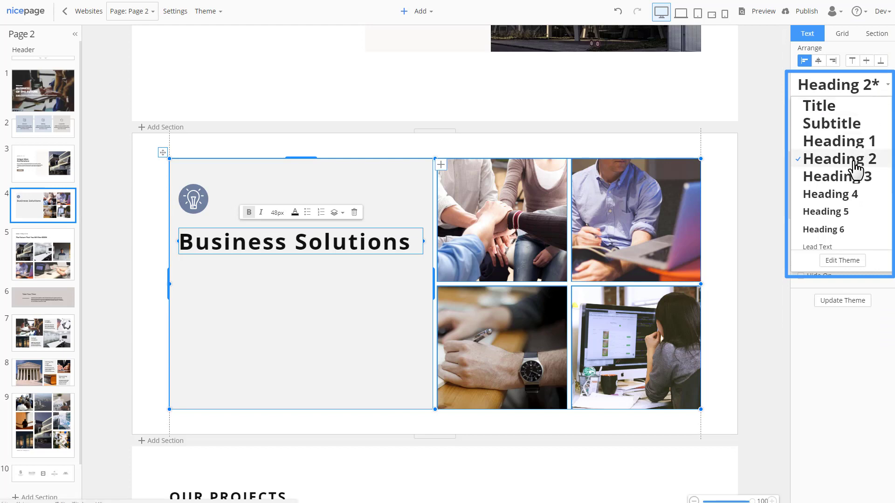
click(856, 161)
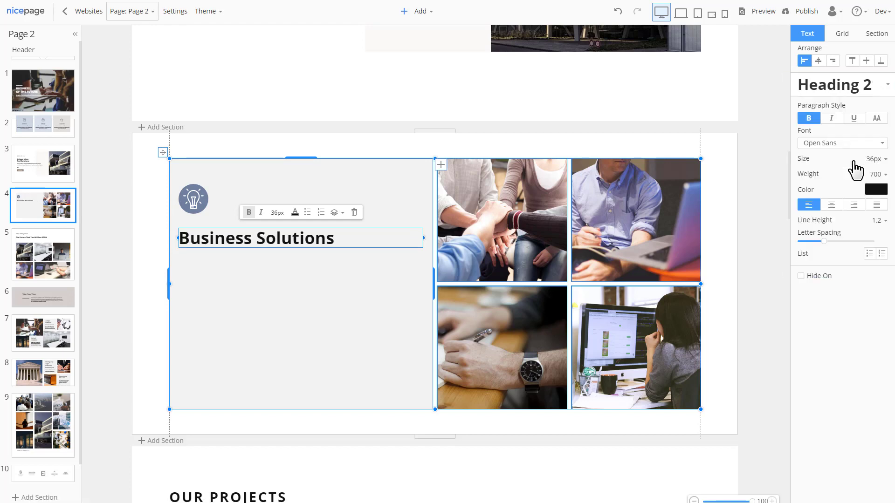
click(228, 303)
Step: Add a text paragraph below the heading and make 'Sample text.' bold italic
click(416, 13)
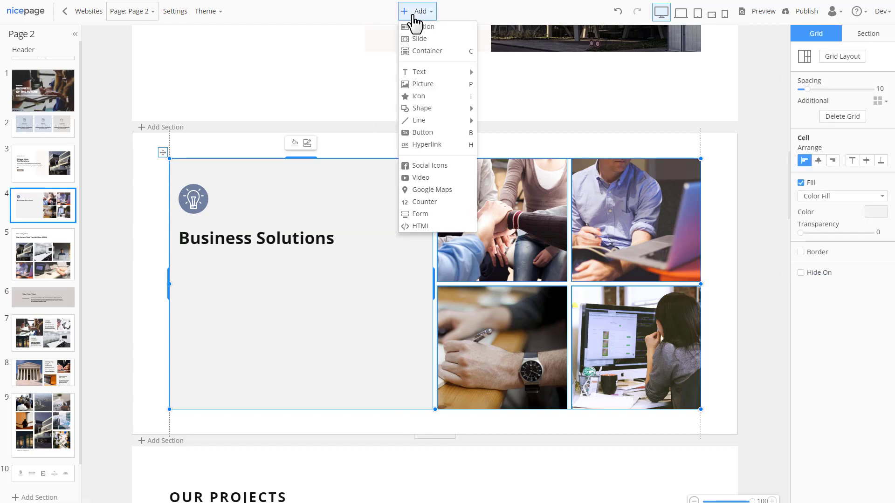
mouse_move(425, 74)
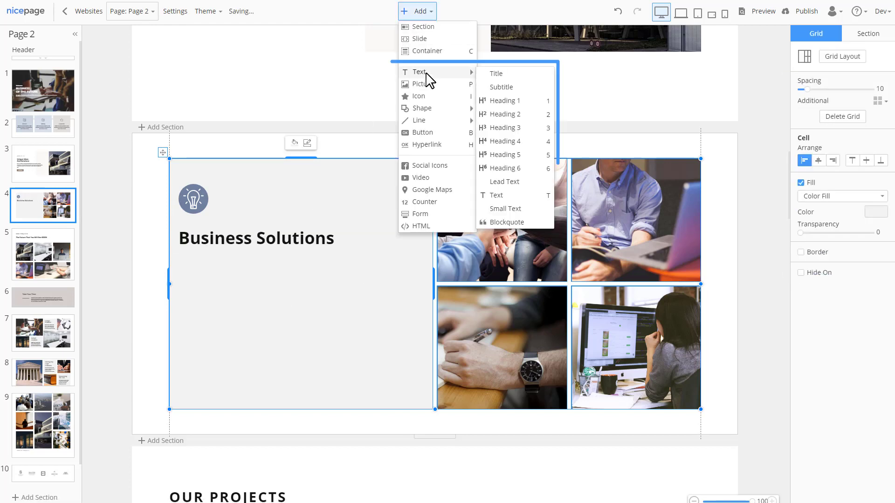
click(511, 198)
drag(220, 264, 179, 263)
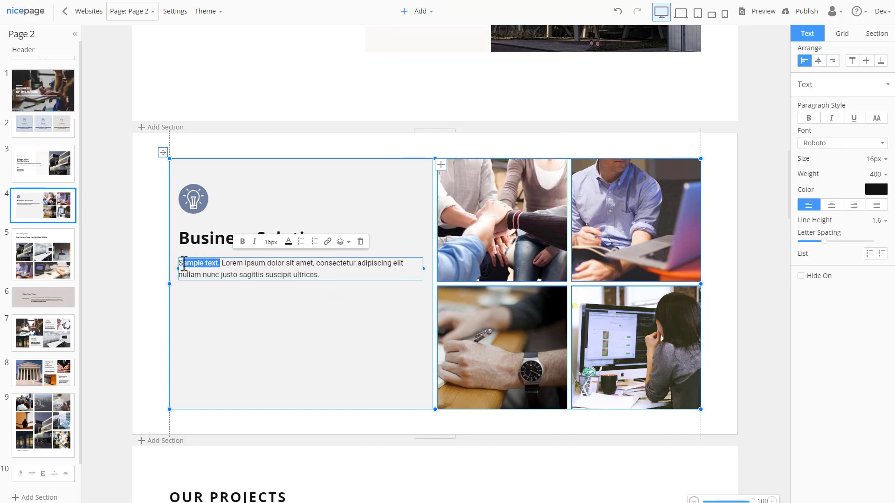
click(243, 242)
click(254, 242)
click(259, 264)
Step: Turn the words 'dolor sit amet,' into a link
drag(269, 263, 316, 265)
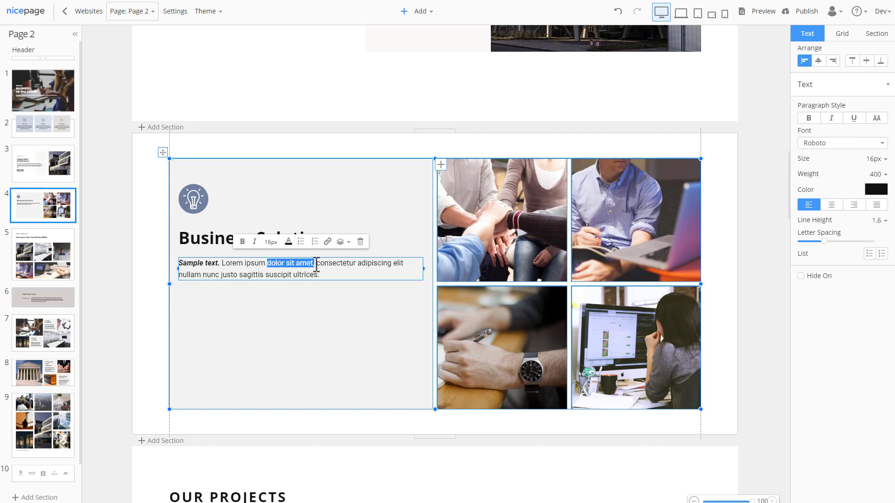
click(327, 242)
click(566, 175)
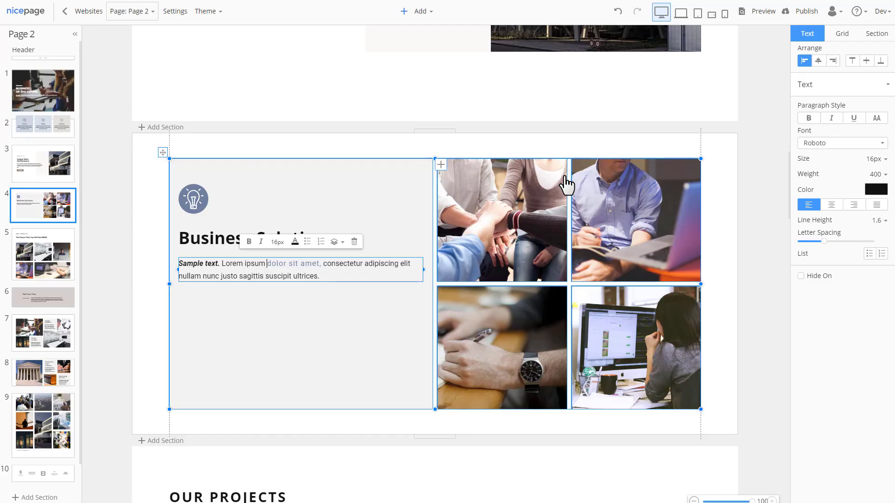
key(Escape)
Step: Add a button element to the left grid cell via its element checklist
click(414, 177)
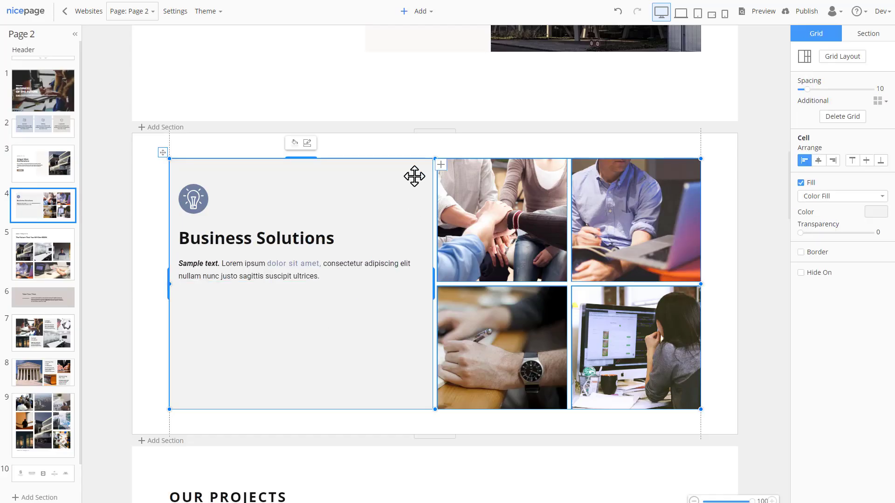
click(441, 173)
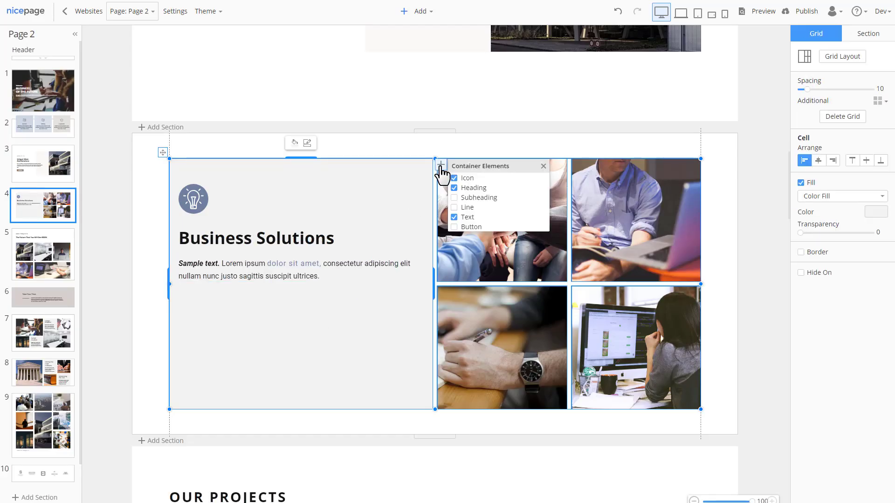
click(455, 227)
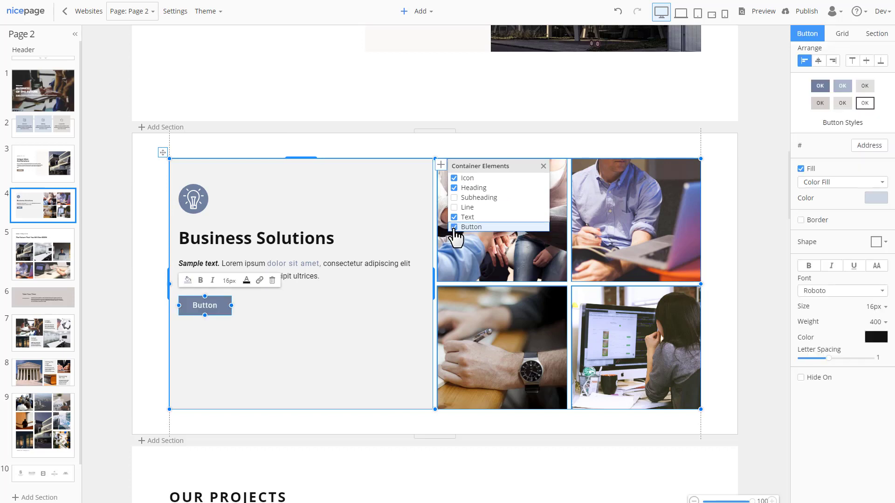
click(196, 306)
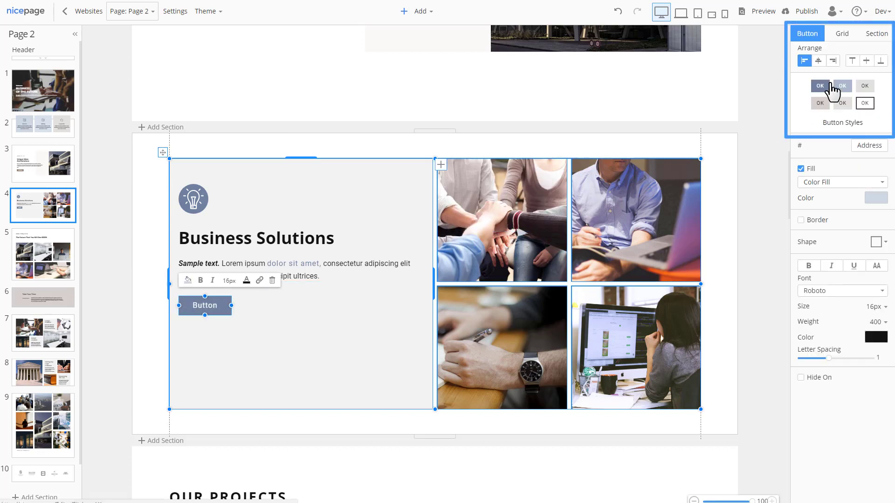
Step: Style the button outlined and rounded with bold, uppercase 14px text
click(864, 103)
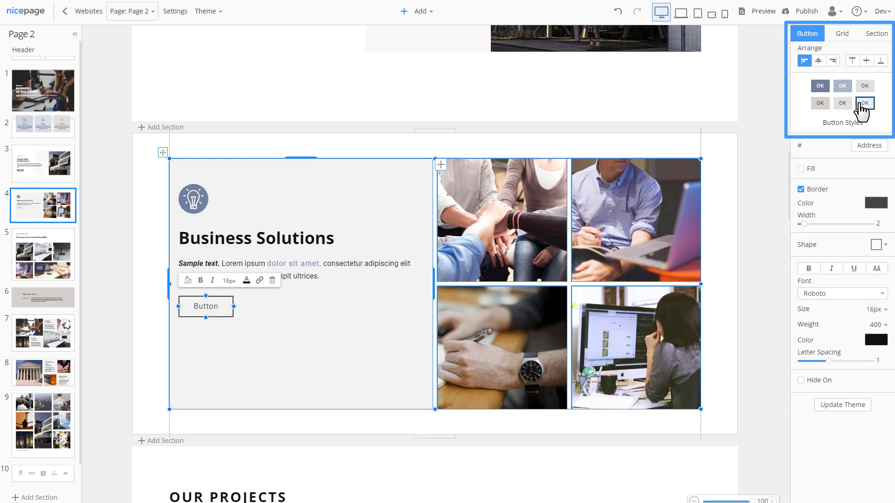
click(876, 245)
click(867, 279)
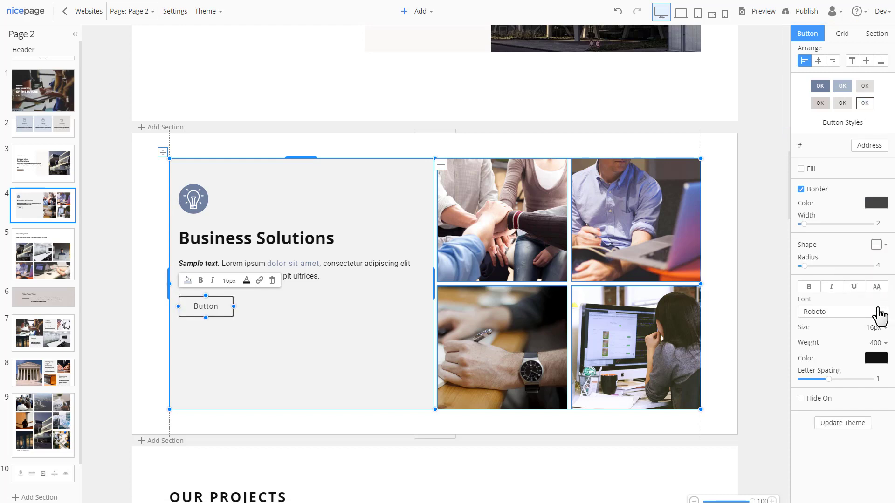
click(878, 328)
click(877, 368)
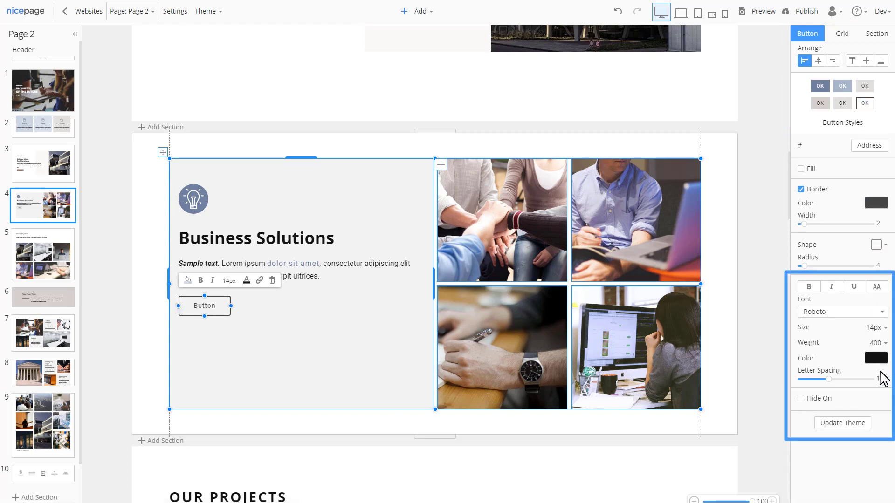
click(876, 286)
click(809, 286)
Step: Change the button label to 'READ MORE'
double_click(212, 306)
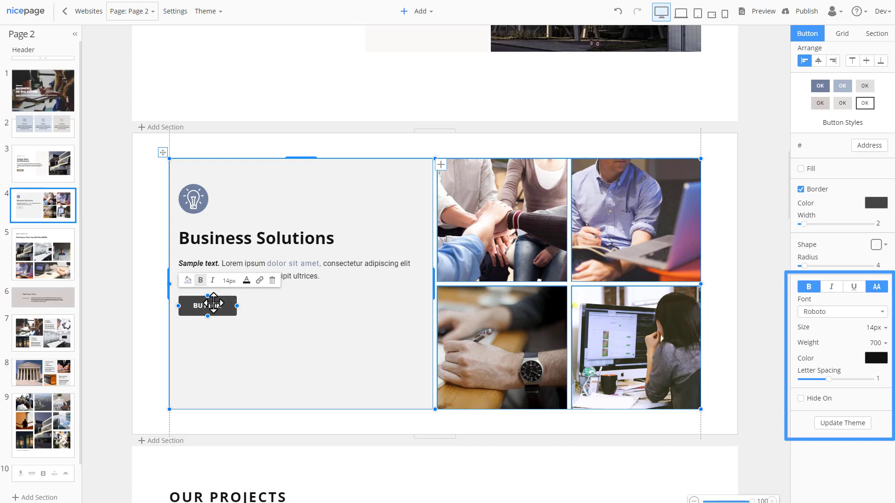
text(READ MORE)
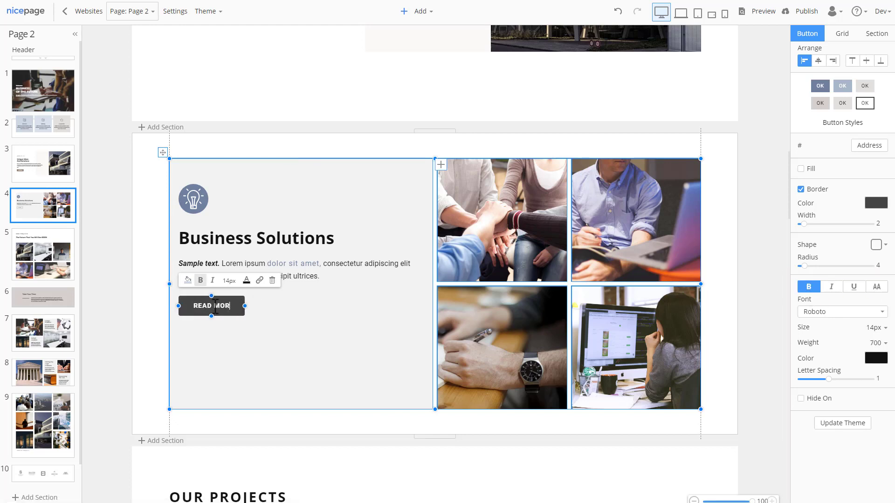
key(Escape)
click(340, 317)
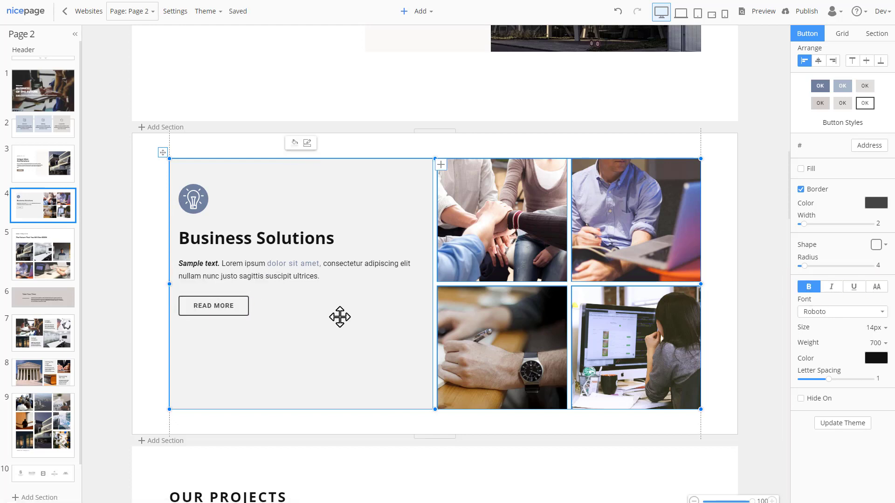
Step: Re-drop the Business Solutions heading in the left cell and centre the cell's content vertically
click(294, 238)
mouse_move(251, 233)
mouse_down()
mouse_move(297, 194)
mouse_move(391, 143)
mouse_move(492, 201)
mouse_move(384, 225)
mouse_move(250, 234)
mouse_up()
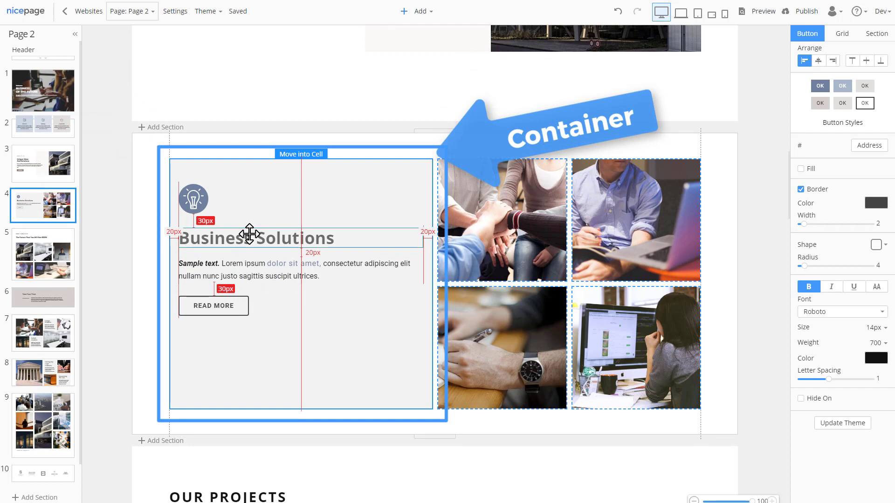
drag(250, 234, 246, 236)
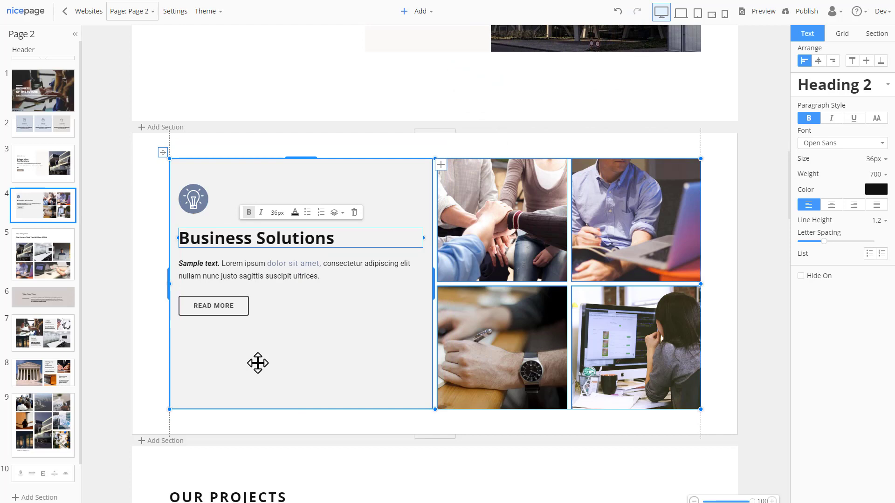
click(258, 363)
click(866, 161)
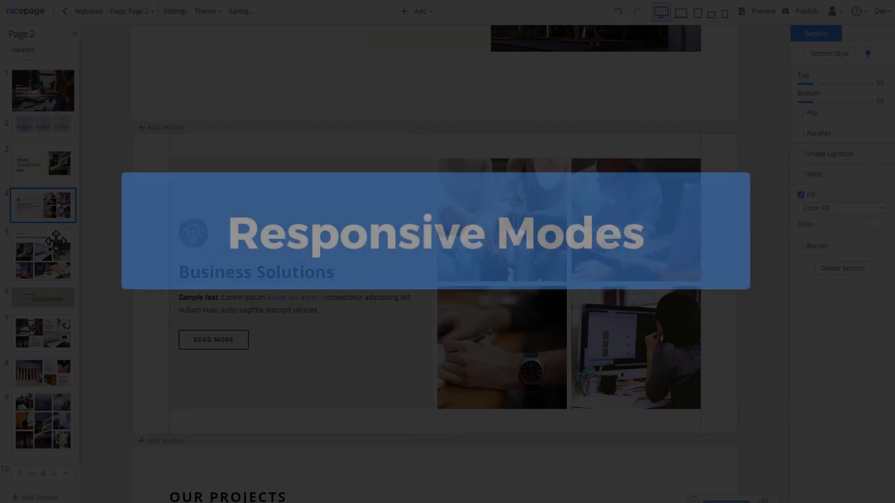
Step: Jump to the OUR PROJECTS section using page thumbnail 5 in the Pages panel
click(47, 240)
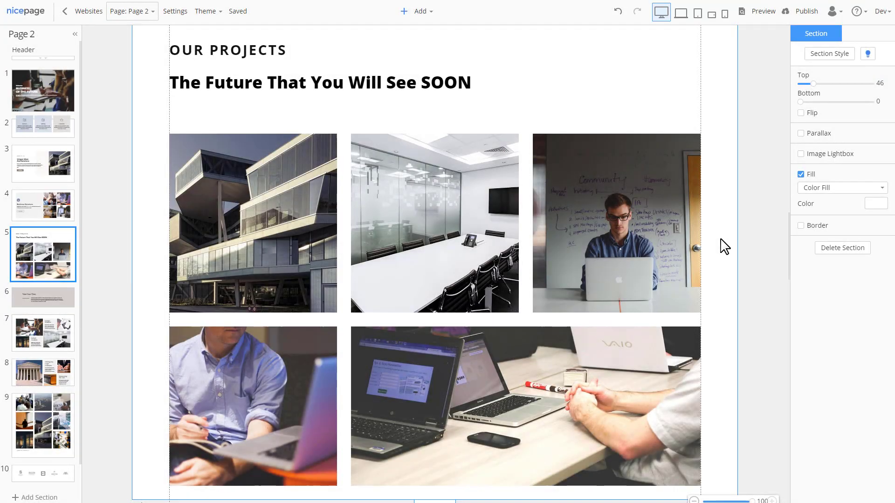
Step: Preview the page at laptop, tablet and phone widths, settling on the landscape-phone layout
click(681, 14)
click(698, 14)
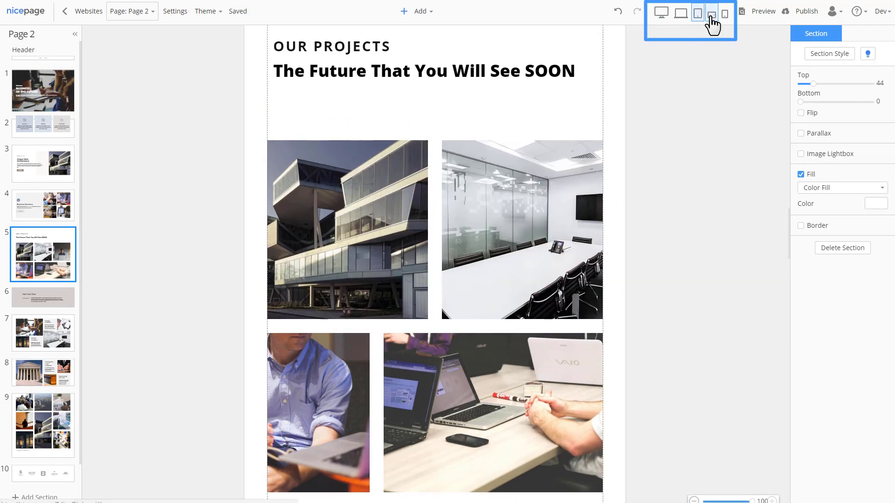
click(712, 17)
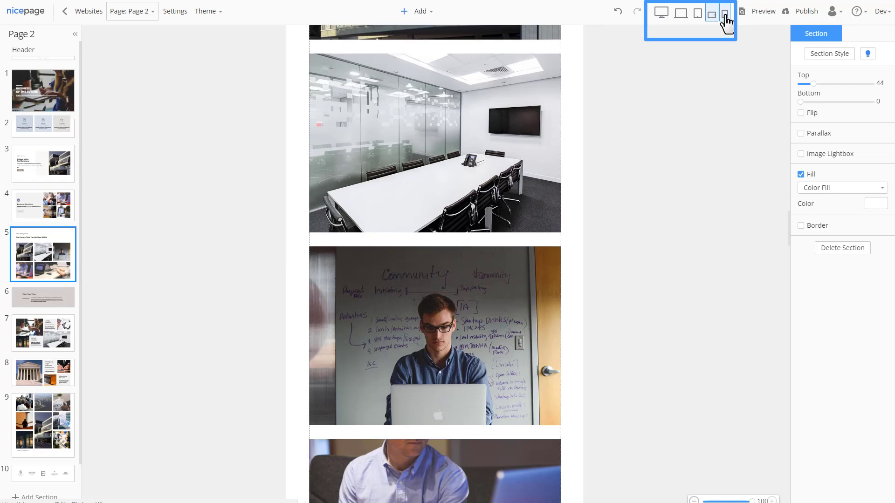
click(726, 17)
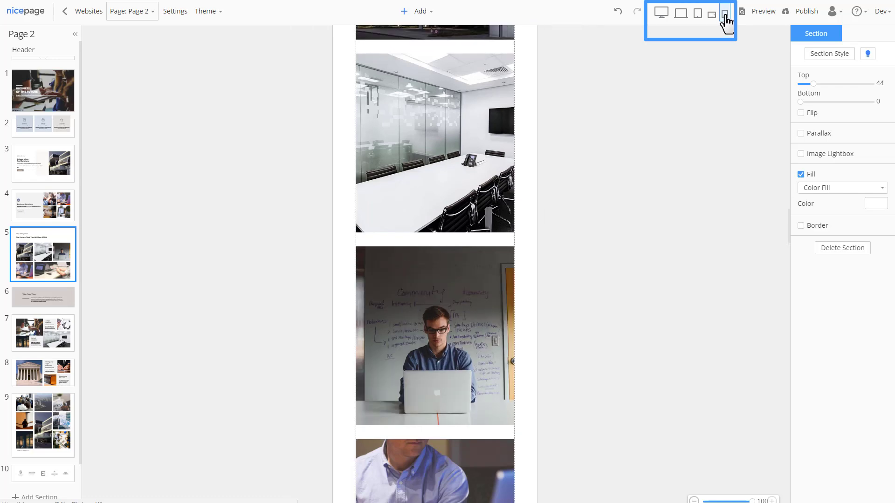
click(711, 14)
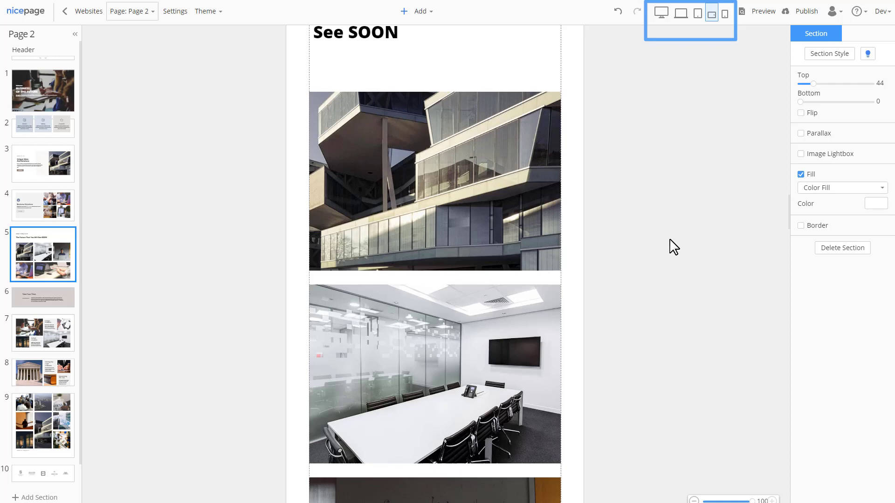
Step: Adjust the crop of the building photo cell in the landscape-phone layout
click(462, 196)
click(456, 172)
scroll(455, 274, up, 3)
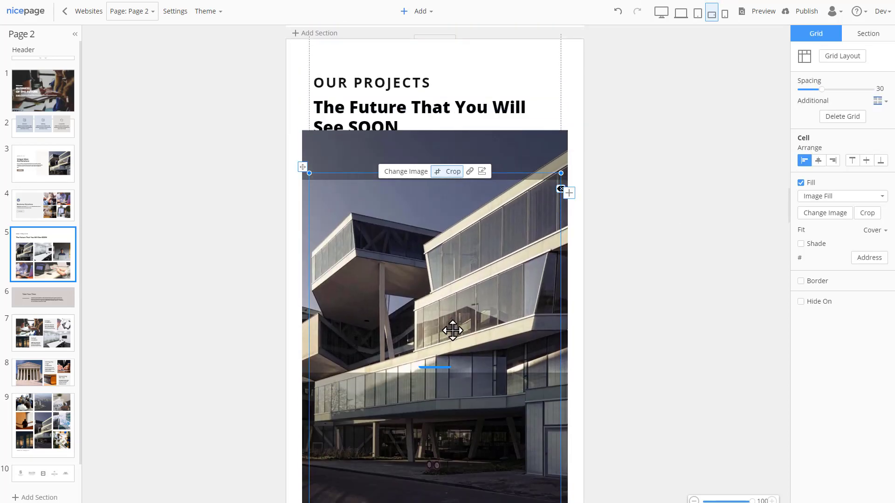
click(456, 176)
Step: Enlarge the project heading to 48px for landscape phones
click(459, 160)
click(464, 122)
click(876, 160)
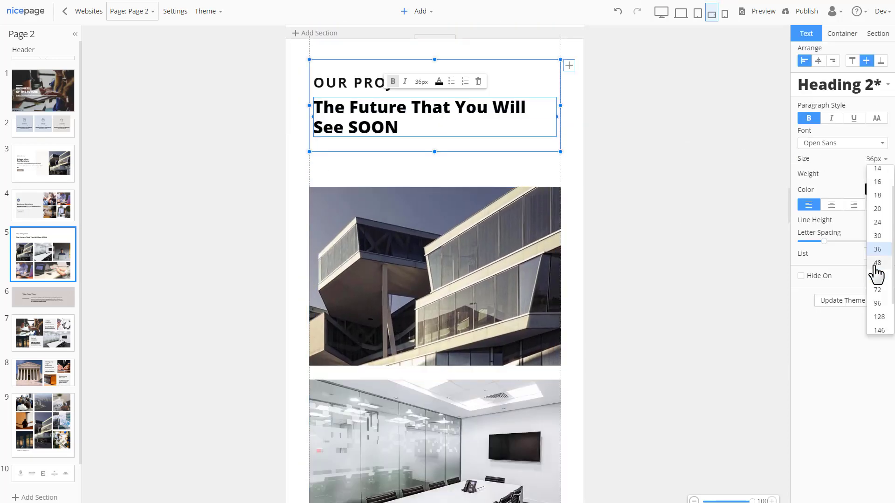
click(874, 275)
click(624, 195)
Step: Hide the laptops-on-table photo cell on landscape phones
scroll(620, 195, down, 15)
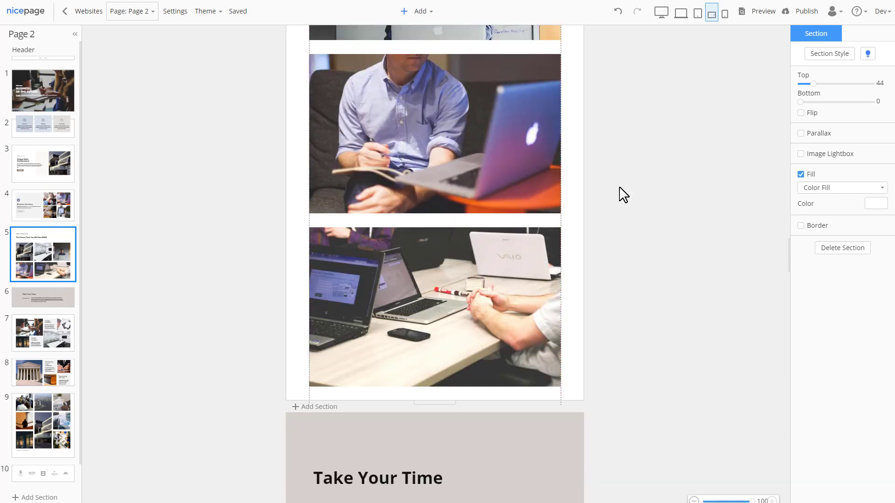
click(512, 198)
click(801, 302)
click(861, 315)
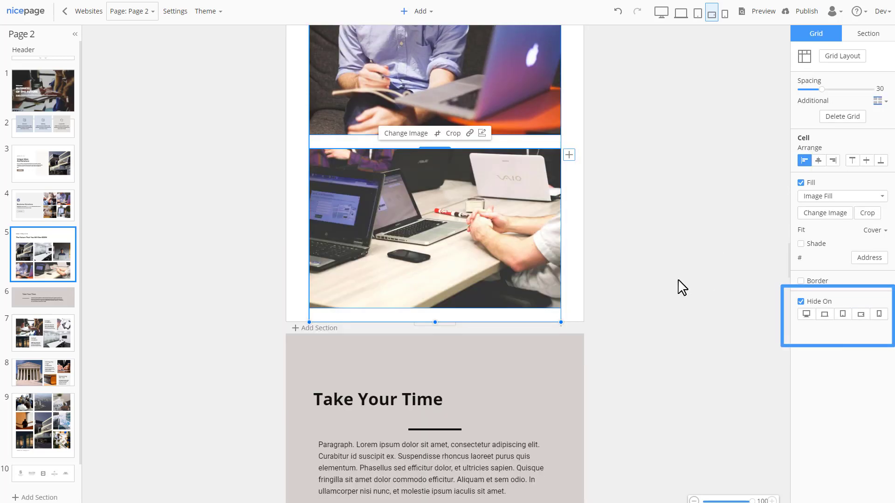
click(680, 286)
click(661, 14)
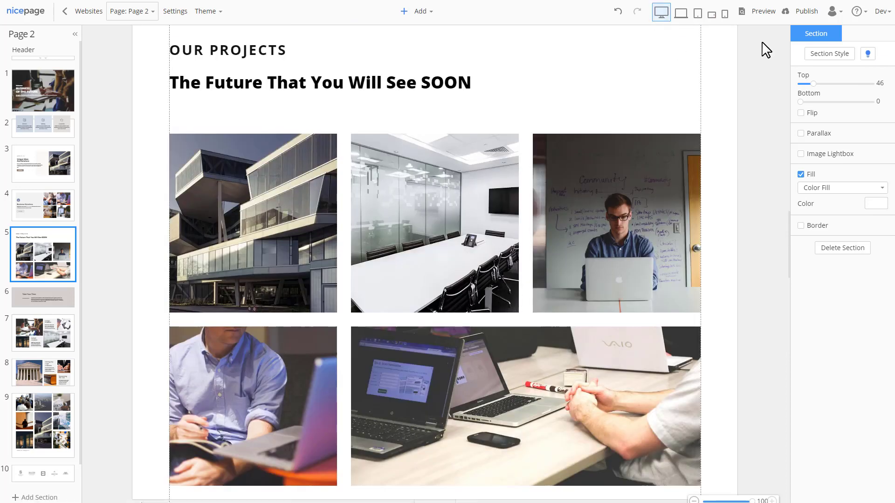
click(761, 17)
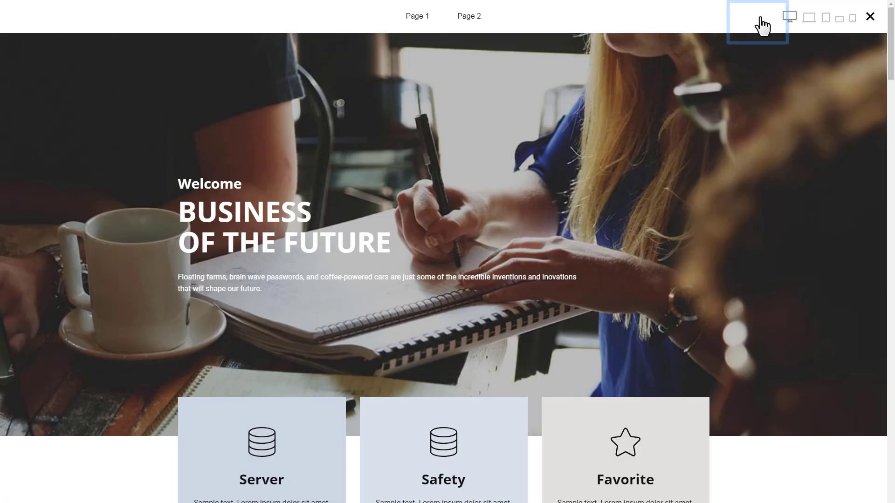
click(808, 20)
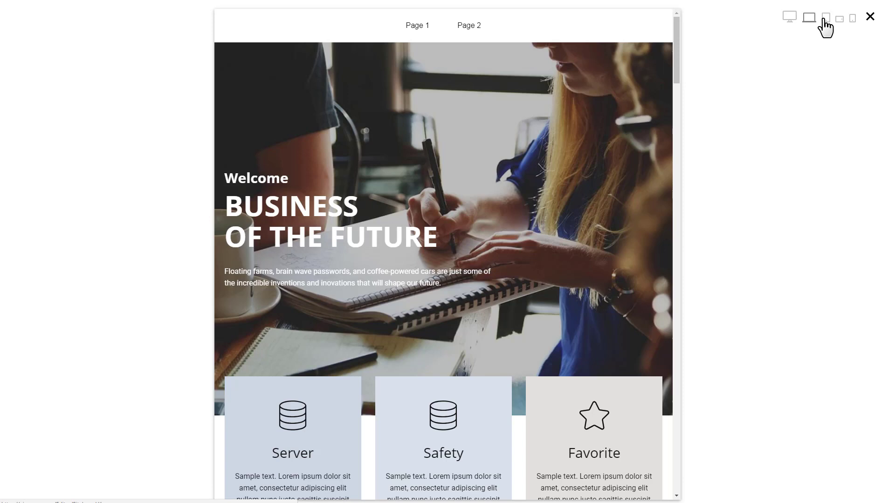
click(825, 19)
click(839, 19)
click(853, 19)
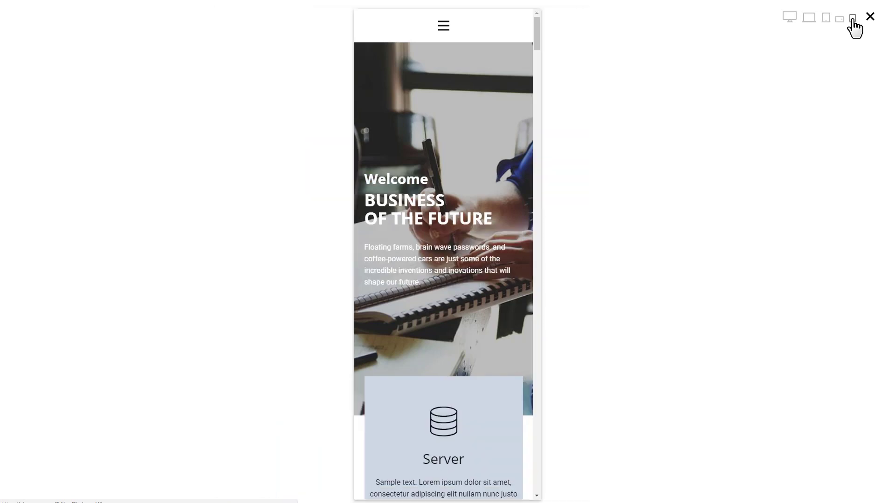
click(790, 18)
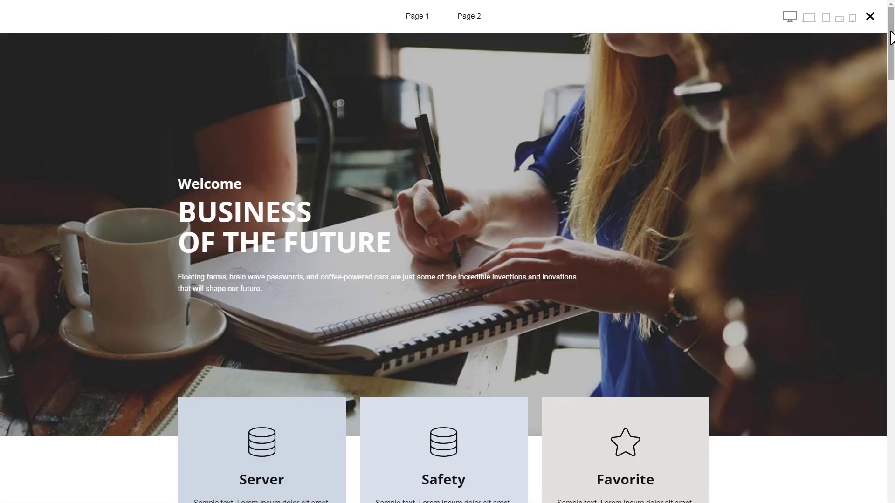
drag(890, 40, 870, 17)
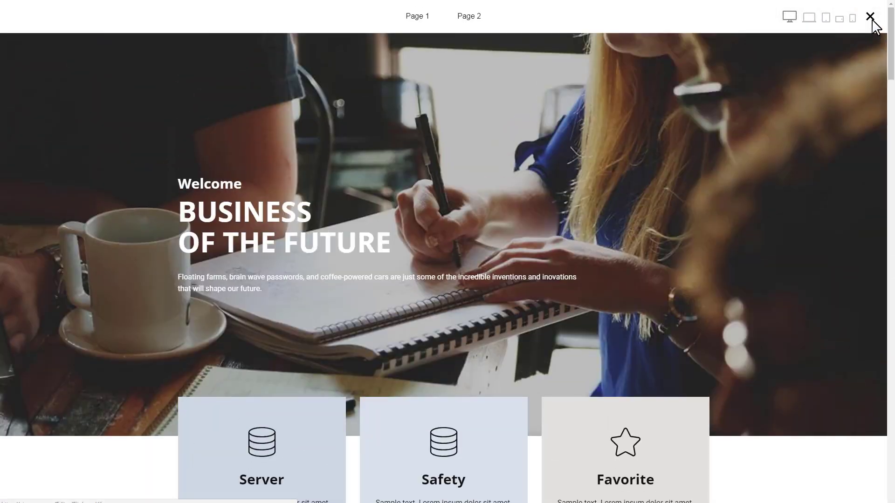
click(870, 17)
Step: Publish the site under the MyWebsite subdomain and open its live address
click(806, 18)
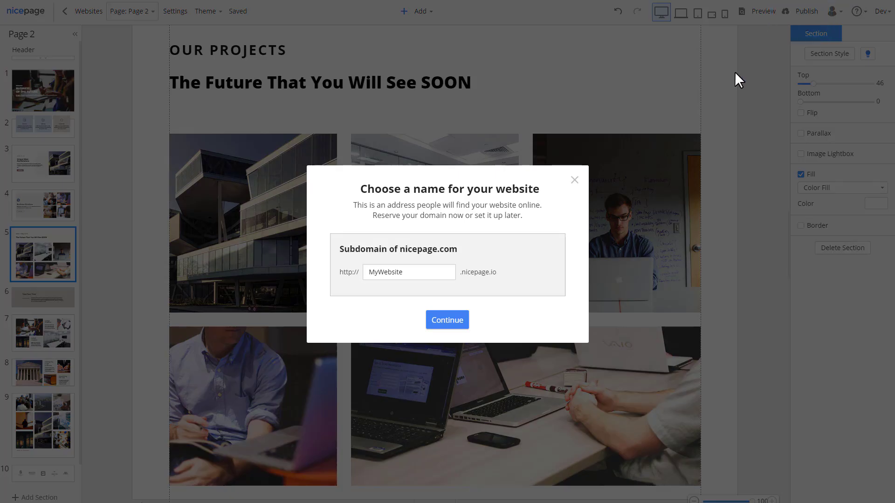
click(462, 319)
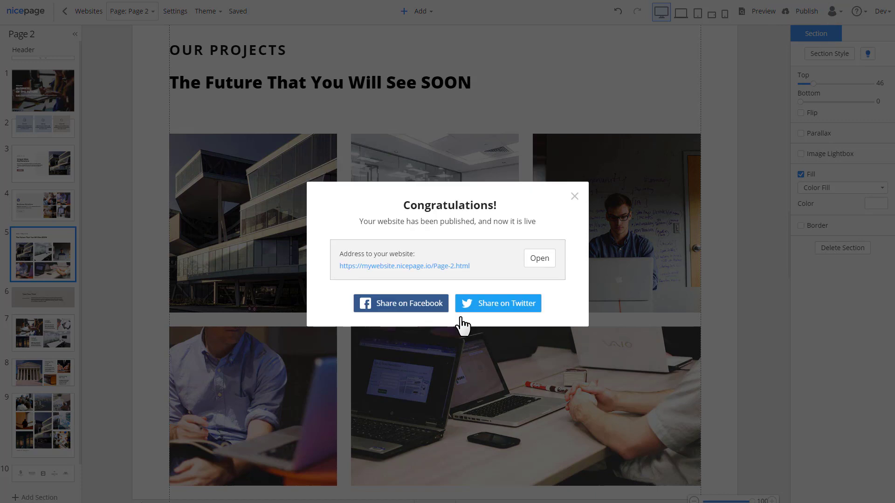
click(433, 269)
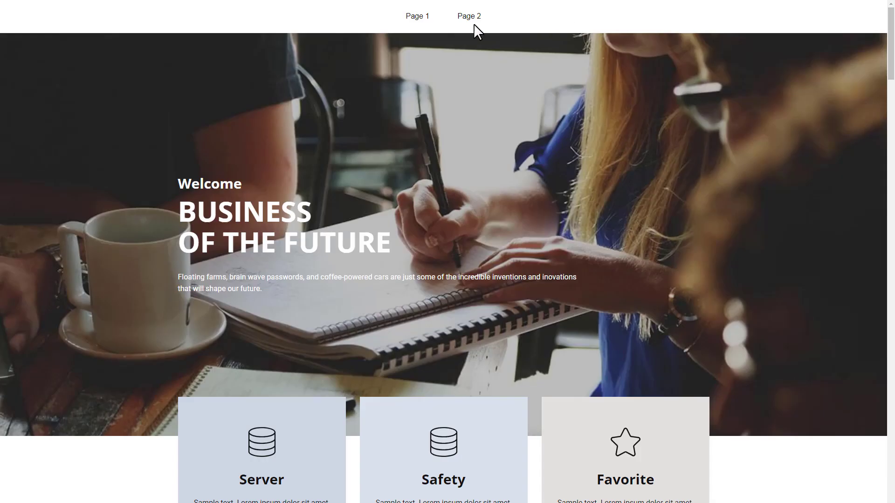
Step: Browse Page 1 and Page 2 on the live site
click(413, 17)
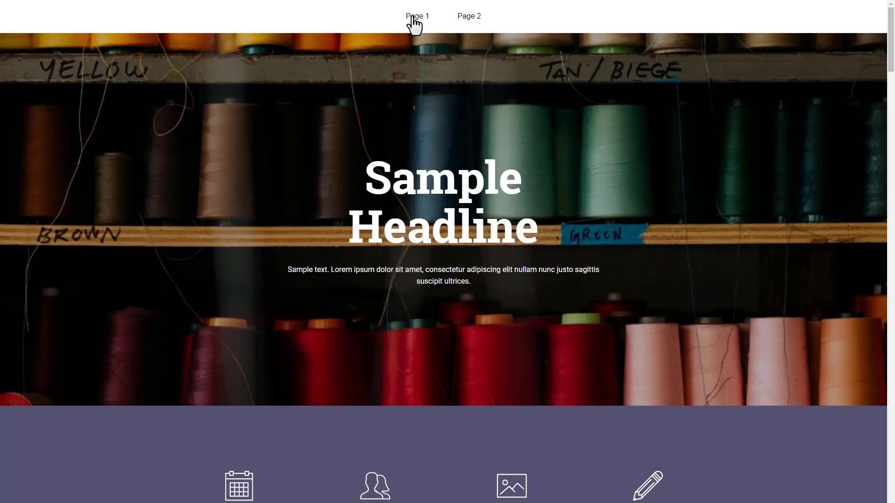
click(469, 18)
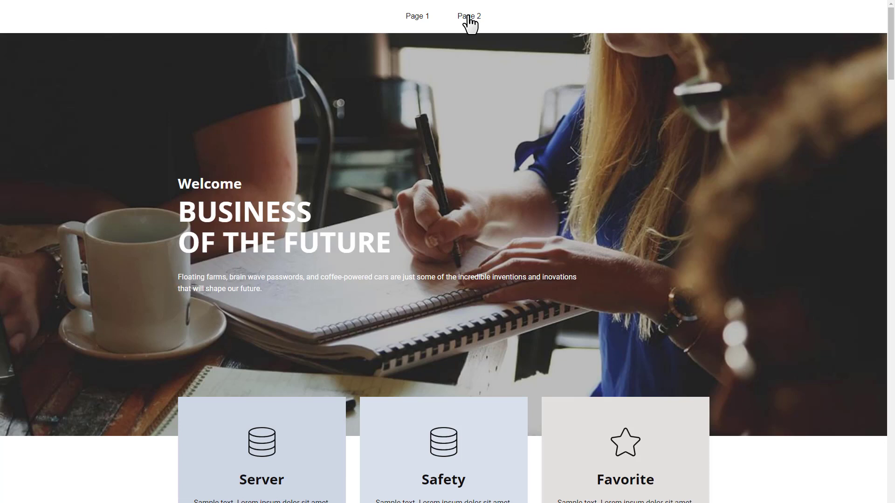
mouse_move(761, 23)
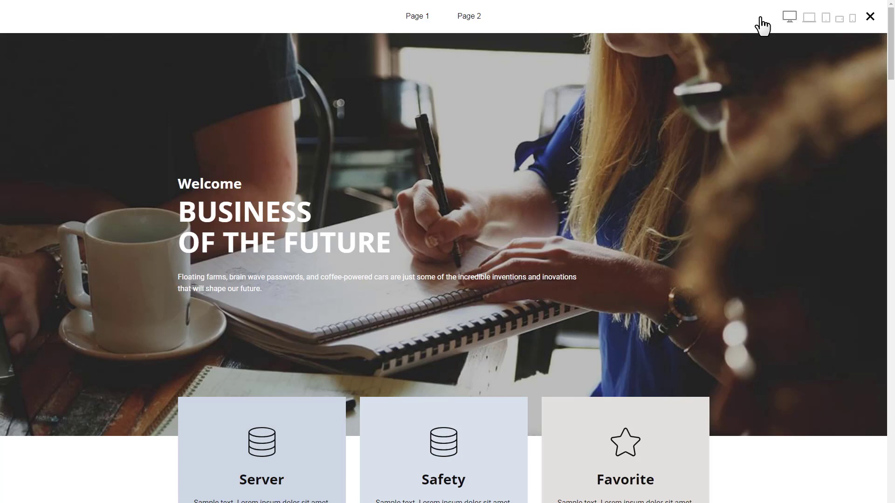
click(809, 19)
click(826, 19)
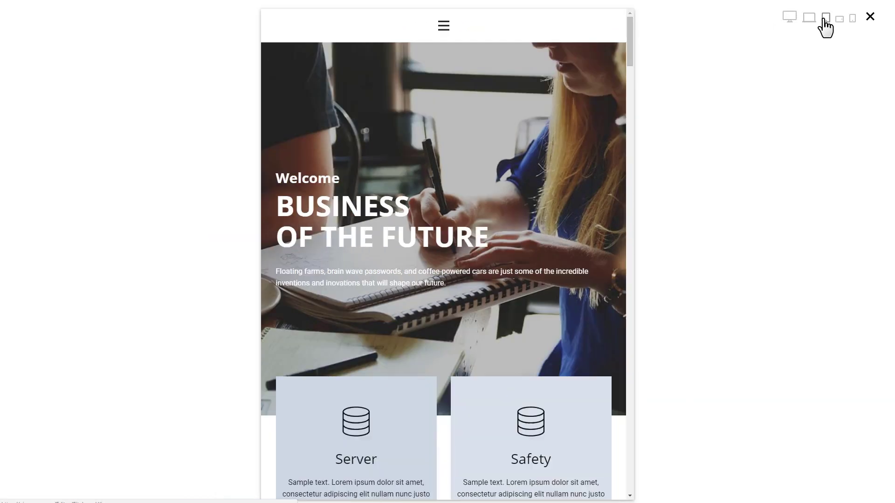
click(839, 18)
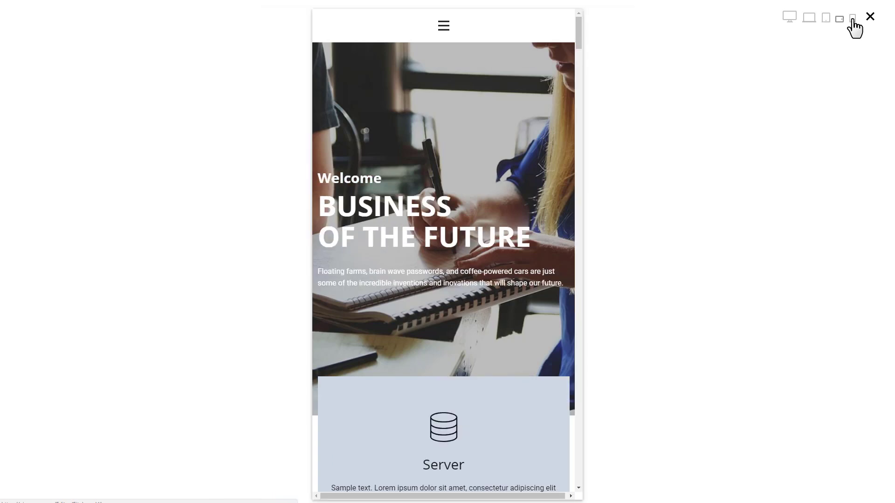
click(853, 19)
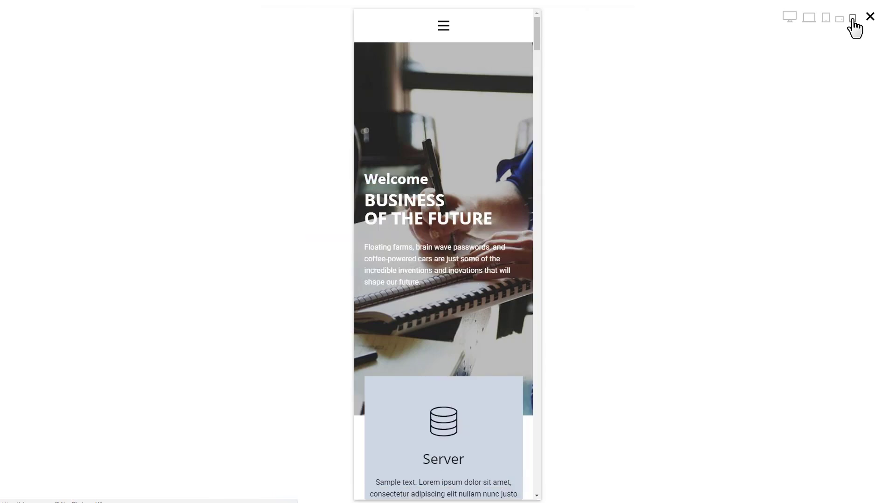
click(792, 20)
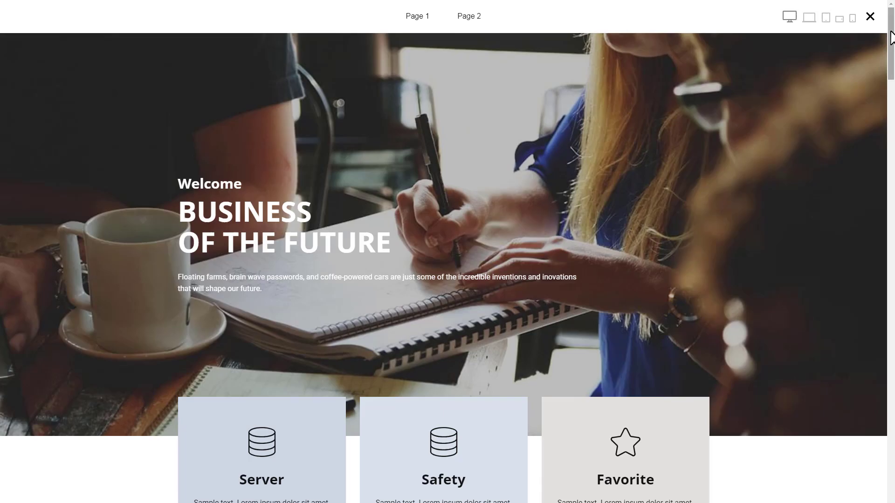
drag(889, 47, 874, 19)
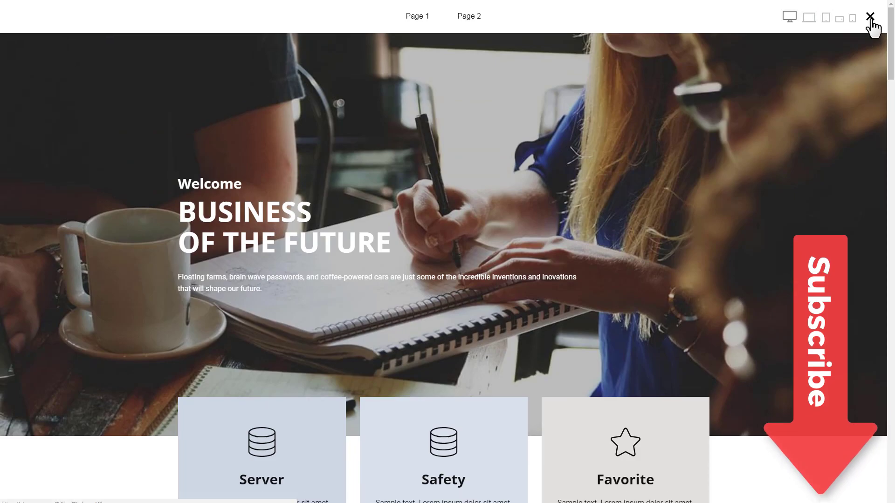
Step: Close the live site preview to get back to editing Page 2
click(870, 19)
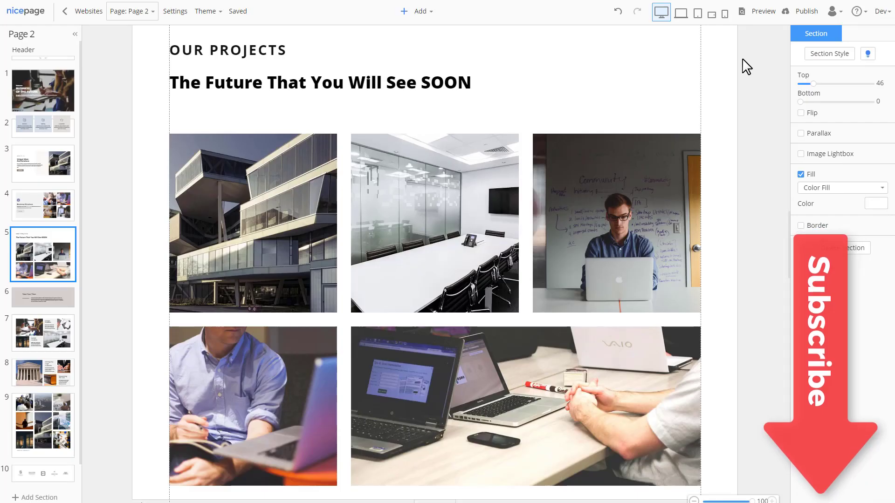